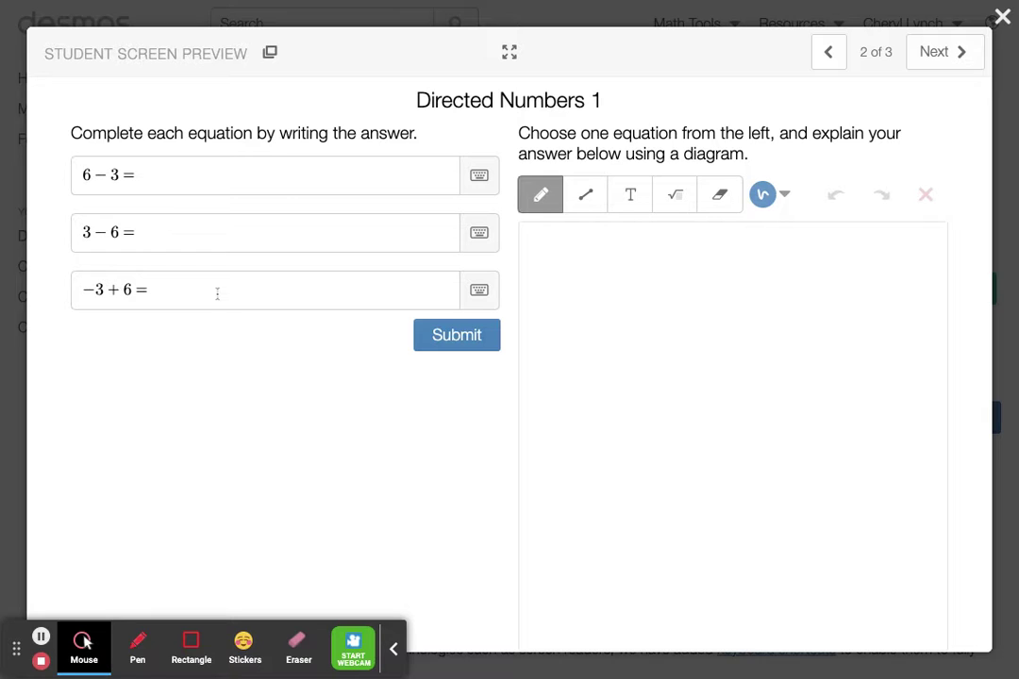
Answer the equation 6 − 3 with 3.
{"action": "left_click", "coordinate": [175, 177]}
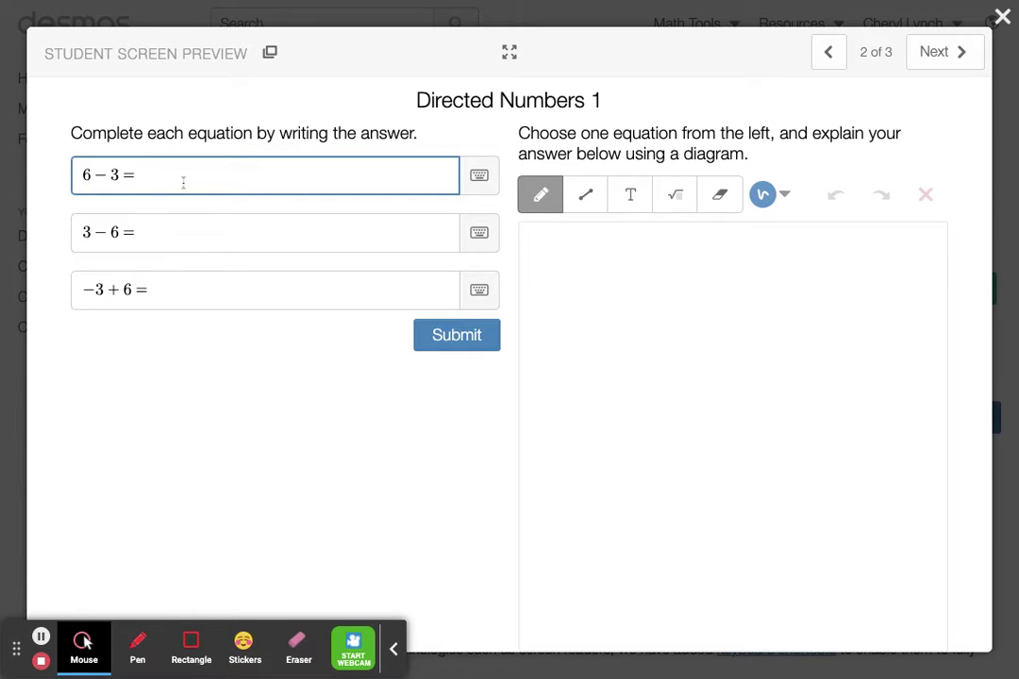
{"action": "left_click", "coordinate": [187, 232]}
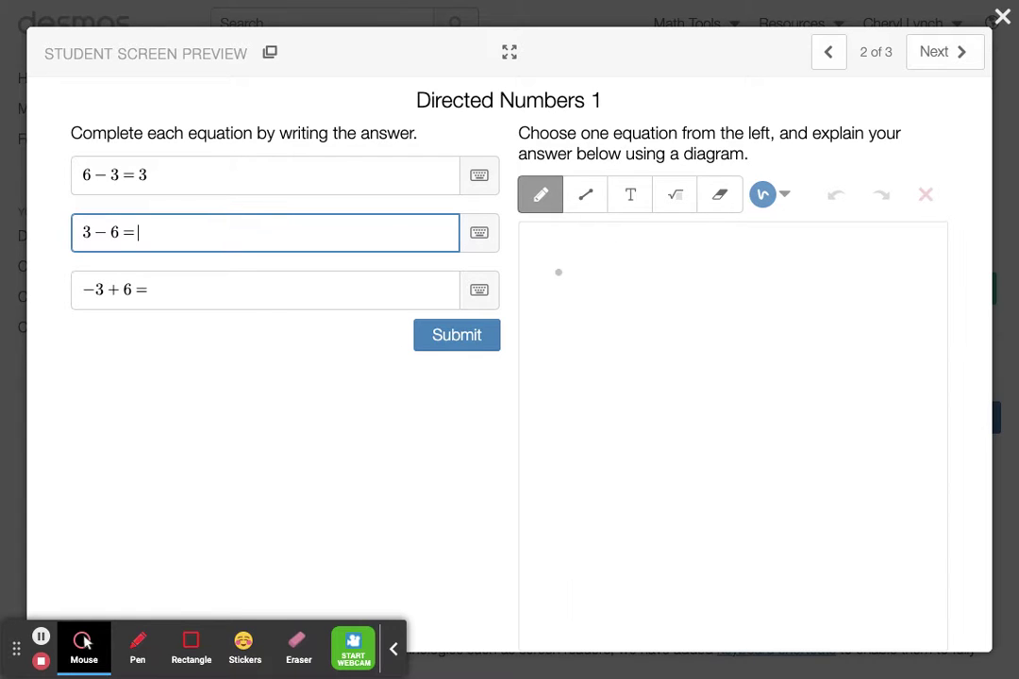
Sketch three plus signs followed by four plus signs that each have a minus sign beneath, in one row near the sketch area's upper edge.
{"action": "mouse_move", "coordinate": [555, 256]}
{"action": "left_mouse_down"}
{"action": "mouse_move", "coordinate": [556, 298]}
{"action": "mouse_move", "coordinate": [546, 278]}
{"action": "mouse_move", "coordinate": [575, 276]}
{"action": "mouse_move", "coordinate": [608, 296]}
{"action": "mouse_move", "coordinate": [630, 278]}
{"action": "mouse_move", "coordinate": [665, 299]}
{"action": "mouse_move", "coordinate": [655, 278]}
{"action": "mouse_move", "coordinate": [675, 278]}
{"action": "mouse_move", "coordinate": [728, 300]}
{"action": "mouse_move", "coordinate": [706, 281]}
{"action": "left_mouse_up"}
{"action": "left_click_drag", "start_coordinate": [743, 323], "coordinate": [698, 324]}
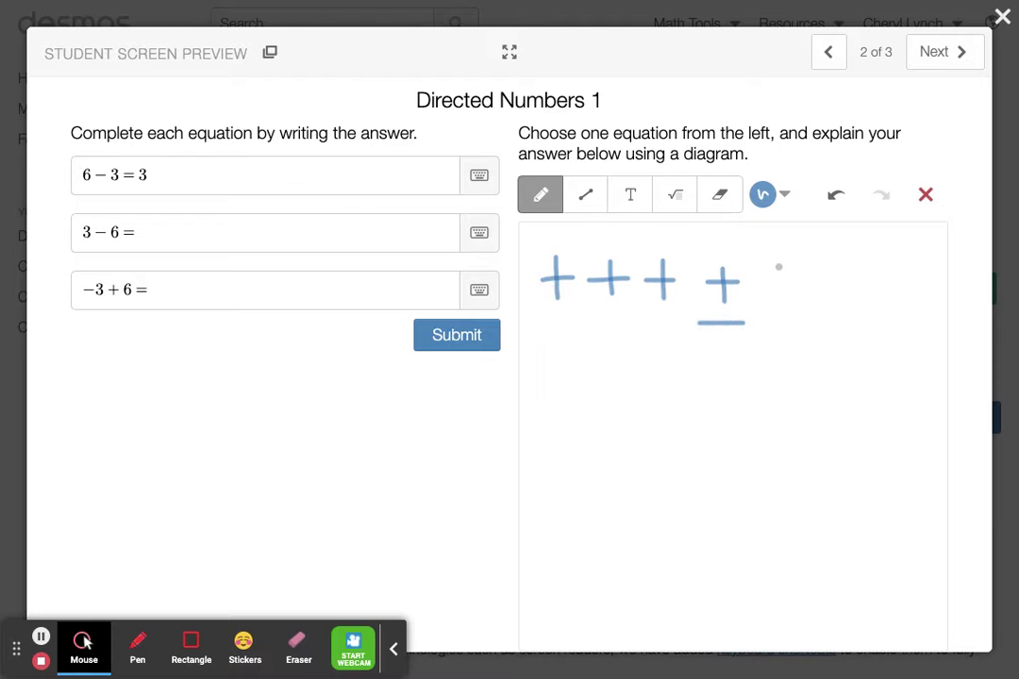
{"action": "left_click_drag", "start_coordinate": [779, 267], "coordinate": [779, 298]}
{"action": "left_click_drag", "start_coordinate": [798, 278], "coordinate": [761, 280]}
{"action": "left_click_drag", "start_coordinate": [798, 319], "coordinate": [761, 320]}
{"action": "left_click_drag", "start_coordinate": [834, 267], "coordinate": [835, 301]}
{"action": "mouse_move", "coordinate": [850, 283]}
{"action": "left_mouse_down"}
{"action": "mouse_move", "coordinate": [821, 285]}
{"action": "mouse_move", "coordinate": [835, 324]}
{"action": "mouse_move", "coordinate": [862, 323]}
{"action": "left_mouse_up"}
{"action": "left_click_drag", "start_coordinate": [883, 270], "coordinate": [884, 295]}
{"action": "left_click_drag", "start_coordinate": [900, 281], "coordinate": [868, 281]}
{"action": "left_click_drag", "start_coordinate": [909, 320], "coordinate": [868, 323]}
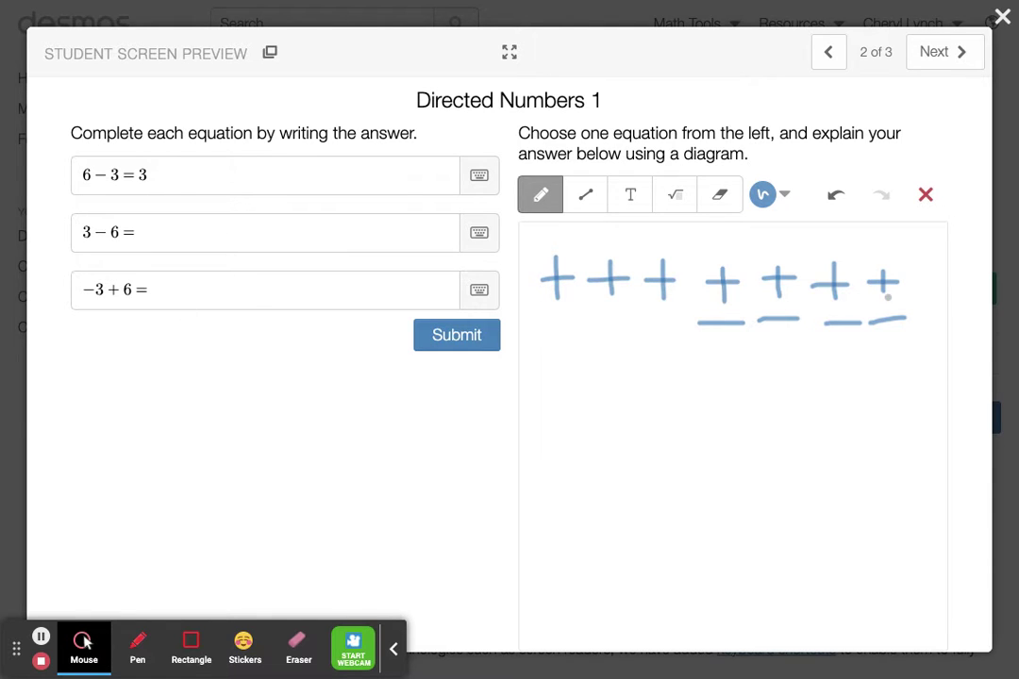
Loop the first six plus signs with an arrow taking them away, and circle the leftover plus-minus pair at the row's end.
{"action": "mouse_move", "coordinate": [842, 307]}
{"action": "left_mouse_down"}
{"action": "mouse_move", "coordinate": [566, 311]}
{"action": "mouse_move", "coordinate": [535, 268]}
{"action": "mouse_move", "coordinate": [607, 237]}
{"action": "mouse_move", "coordinate": [845, 257]}
{"action": "mouse_move", "coordinate": [781, 314]}
{"action": "mouse_move", "coordinate": [823, 309]}
{"action": "left_mouse_up"}
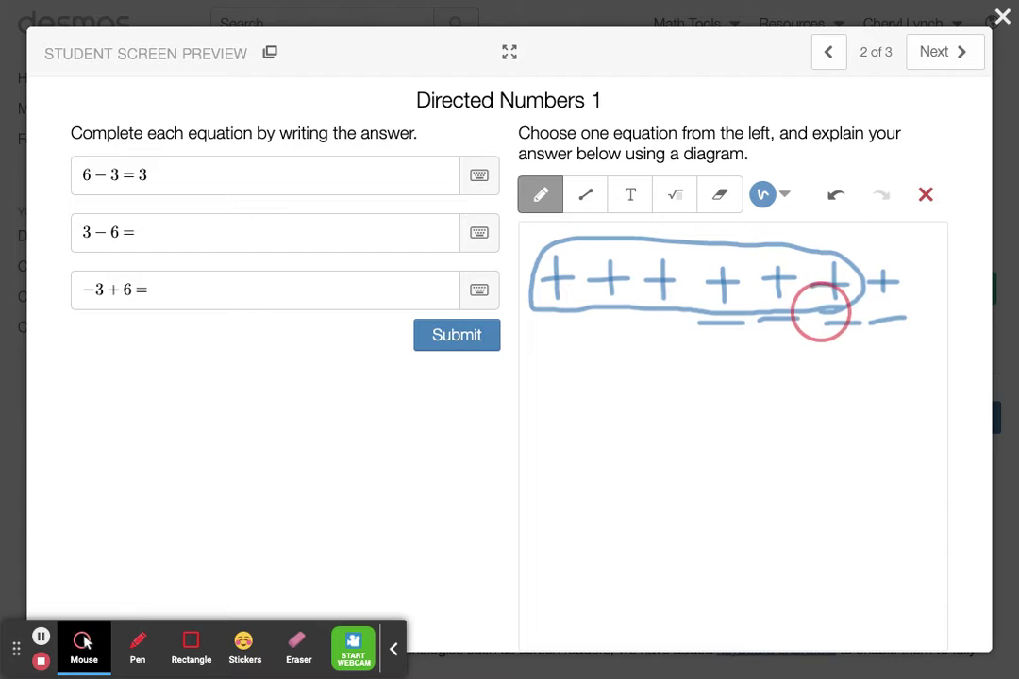
{"action": "mouse_move", "coordinate": [707, 300]}
{"action": "left_mouse_down"}
{"action": "mouse_move", "coordinate": [538, 221]}
{"action": "mouse_move", "coordinate": [542, 237]}
{"action": "mouse_move", "coordinate": [585, 222]}
{"action": "left_mouse_up"}
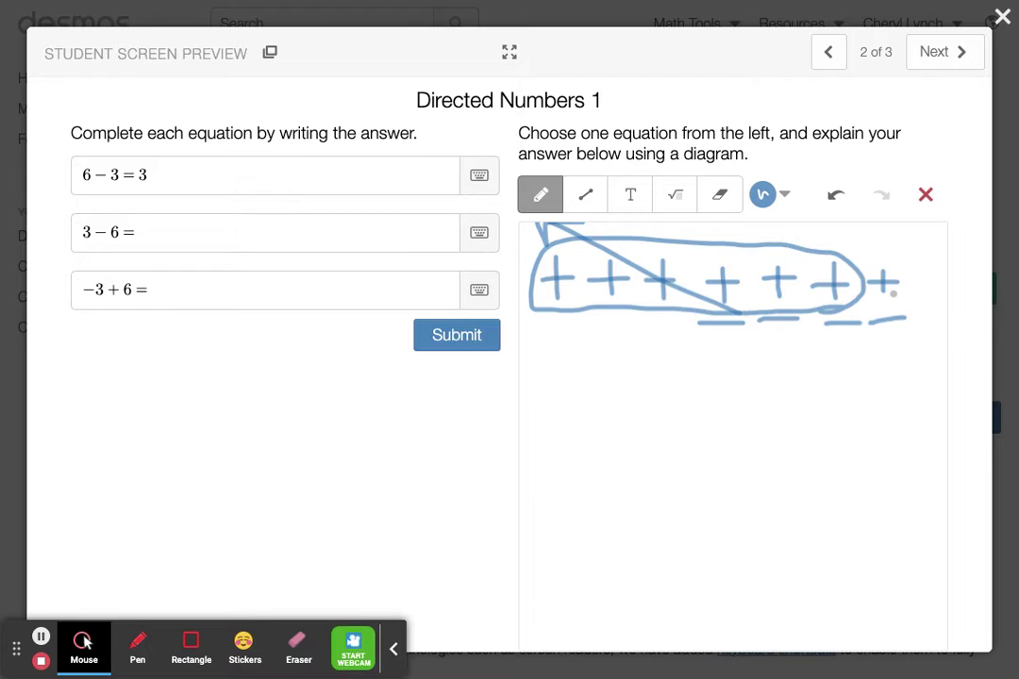
{"action": "mouse_move", "coordinate": [876, 265]}
{"action": "left_mouse_down"}
{"action": "mouse_move", "coordinate": [910, 315]}
{"action": "mouse_move", "coordinate": [878, 315]}
{"action": "mouse_move", "coordinate": [884, 267]}
{"action": "left_mouse_up"}
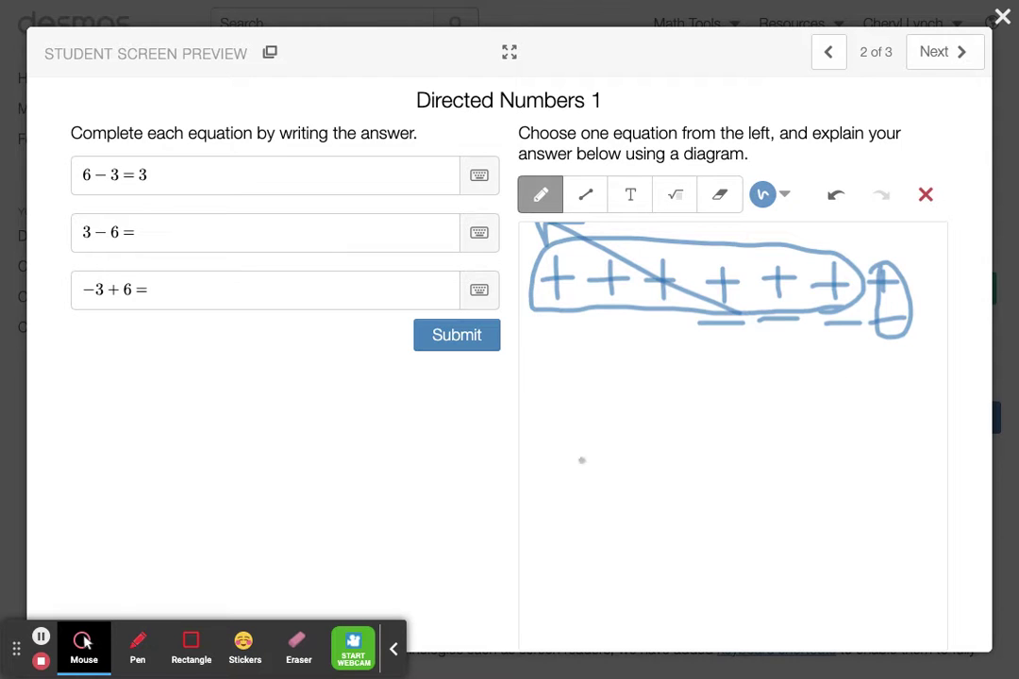
Mark the three remaining minus signs with red dots and answer the equation 3 − 6 with −3.
{"action": "left_click", "coordinate": [138, 647]}
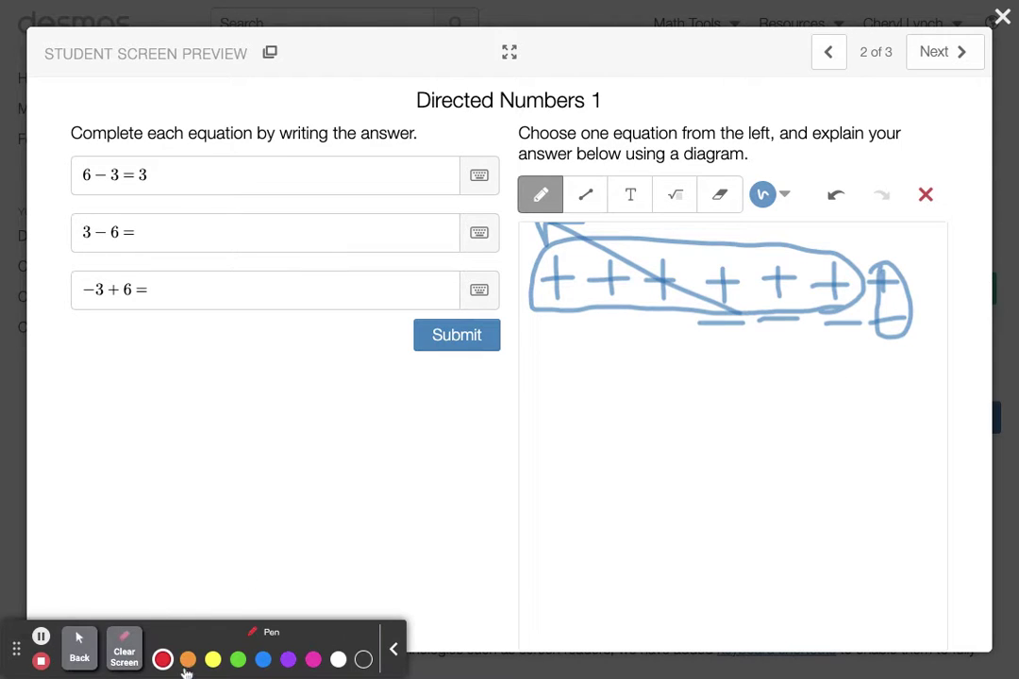
{"action": "left_click", "coordinate": [848, 344]}
{"action": "left_click", "coordinate": [780, 344]}
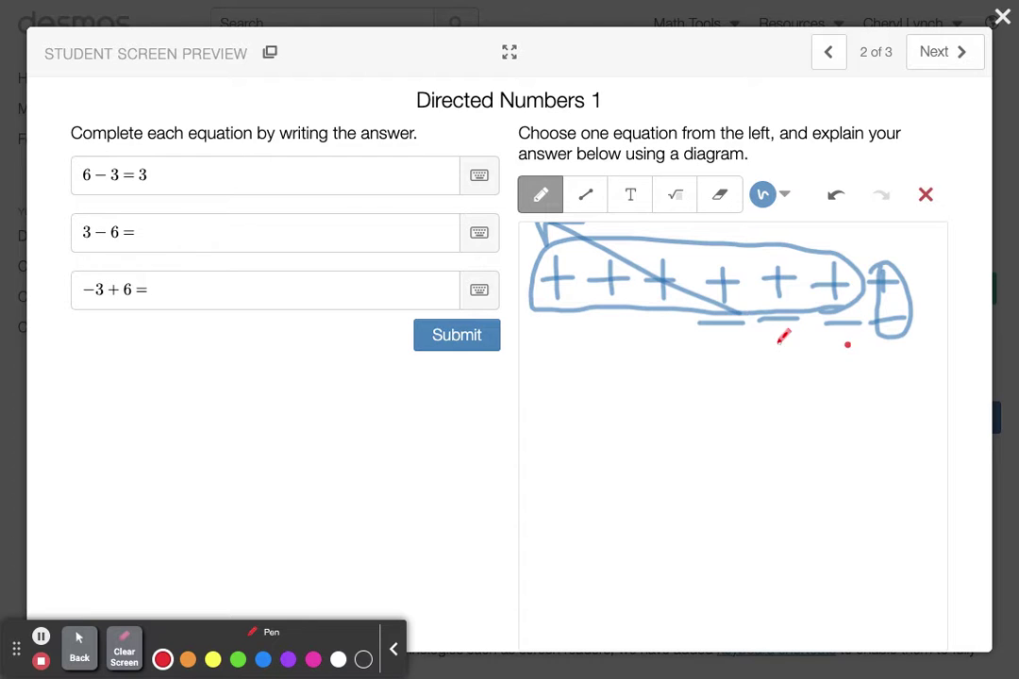
{"action": "left_click", "coordinate": [725, 346]}
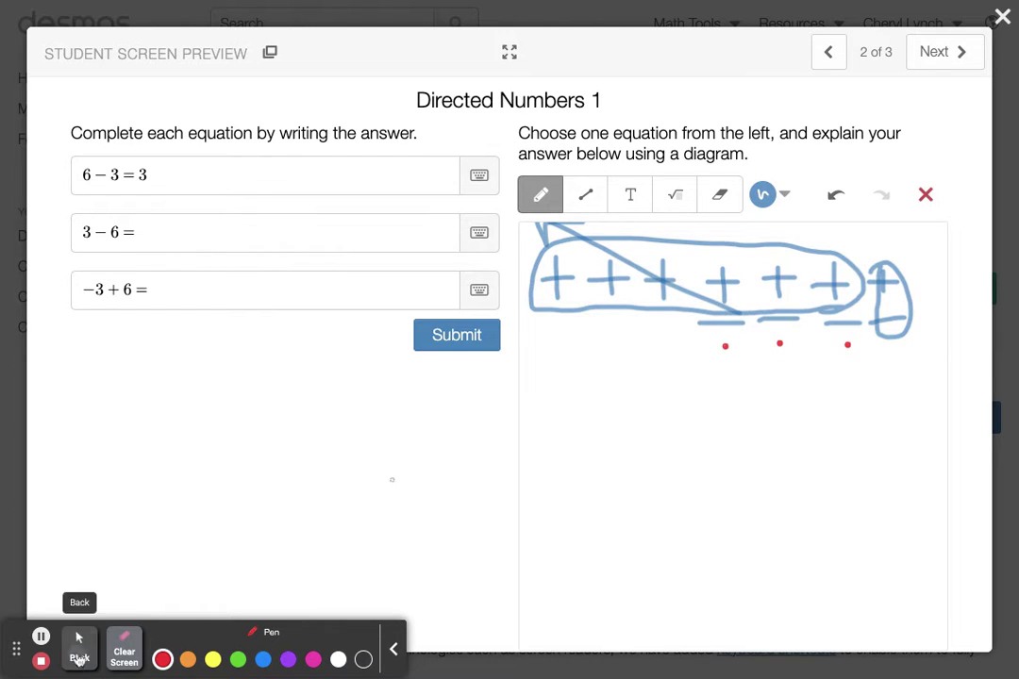
{"action": "left_click", "coordinate": [78, 658]}
{"action": "left_click", "coordinate": [165, 241]}
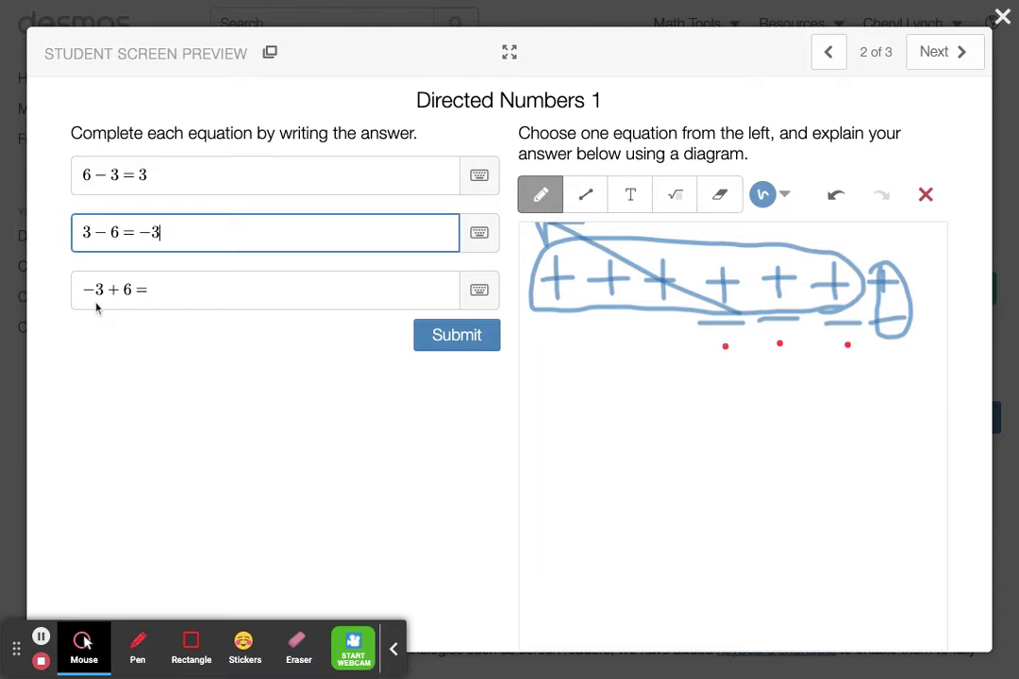
Sketch three minus signs and six plus signs, the last three in a second row, below the first diagram to model −3 + 6.
{"action": "left_click", "coordinate": [541, 199]}
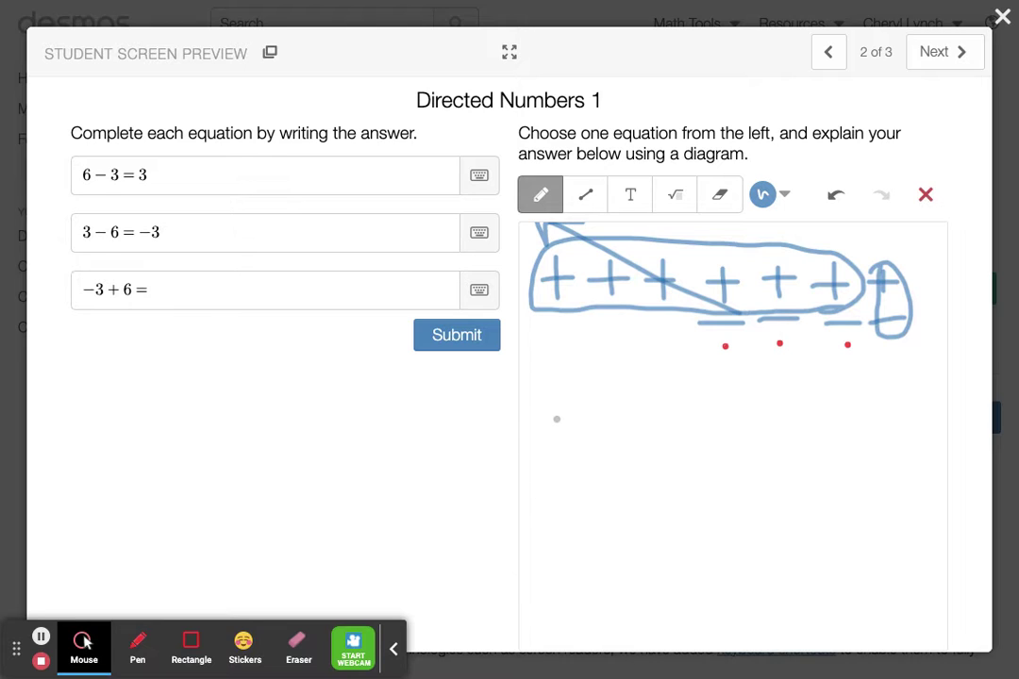
{"action": "left_click_drag", "start_coordinate": [537, 475], "coordinate": [728, 478]}
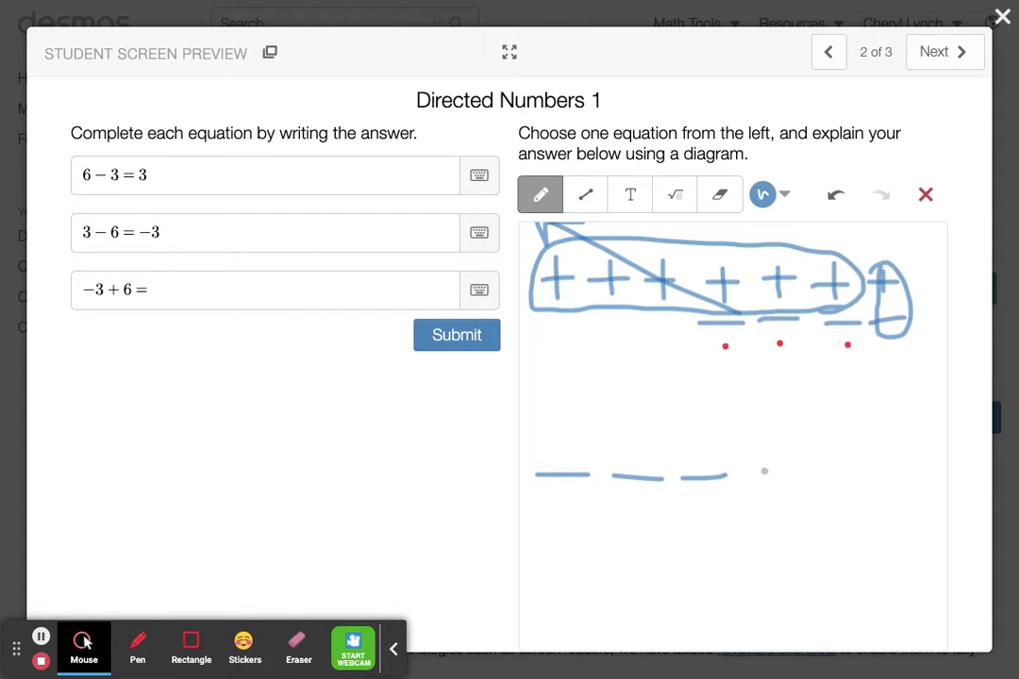
{"action": "mouse_move", "coordinate": [764, 472]}
{"action": "left_mouse_down"}
{"action": "mouse_move", "coordinate": [765, 499]}
{"action": "mouse_move", "coordinate": [781, 485]}
{"action": "mouse_move", "coordinate": [823, 502]}
{"action": "mouse_move", "coordinate": [838, 489]}
{"action": "mouse_move", "coordinate": [876, 510]}
{"action": "mouse_move", "coordinate": [891, 493]}
{"action": "left_mouse_up"}
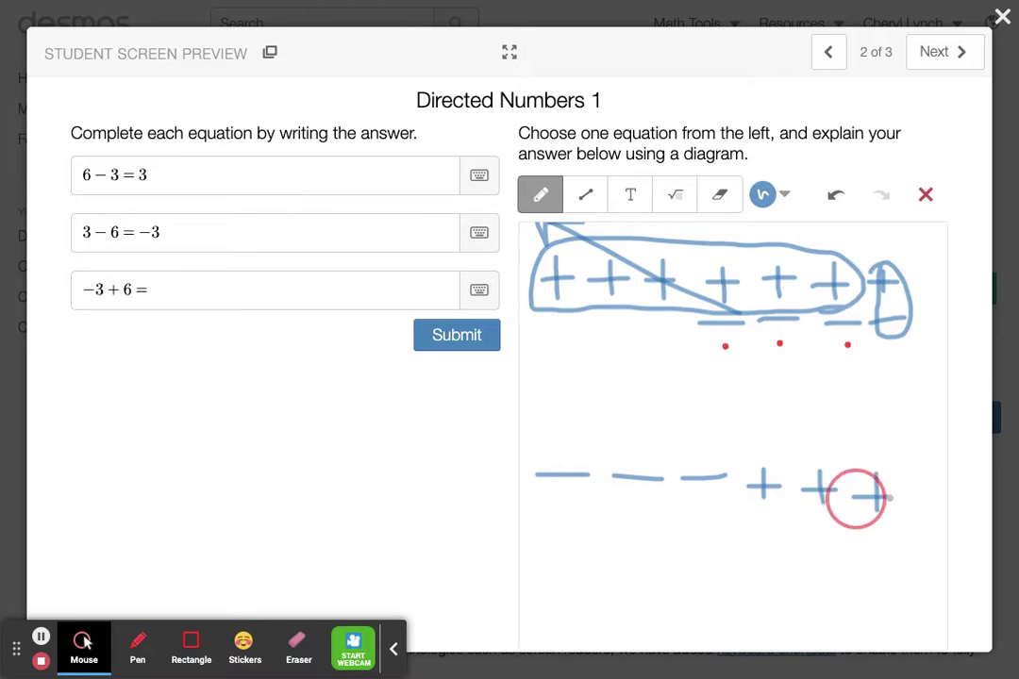
{"action": "mouse_move", "coordinate": [762, 540]}
{"action": "left_mouse_down"}
{"action": "mouse_move", "coordinate": [762, 582]}
{"action": "mouse_move", "coordinate": [779, 564]}
{"action": "mouse_move", "coordinate": [811, 576]}
{"action": "mouse_move", "coordinate": [827, 567]}
{"action": "mouse_move", "coordinate": [859, 585]}
{"action": "mouse_move", "coordinate": [873, 570]}
{"action": "left_mouse_up"}
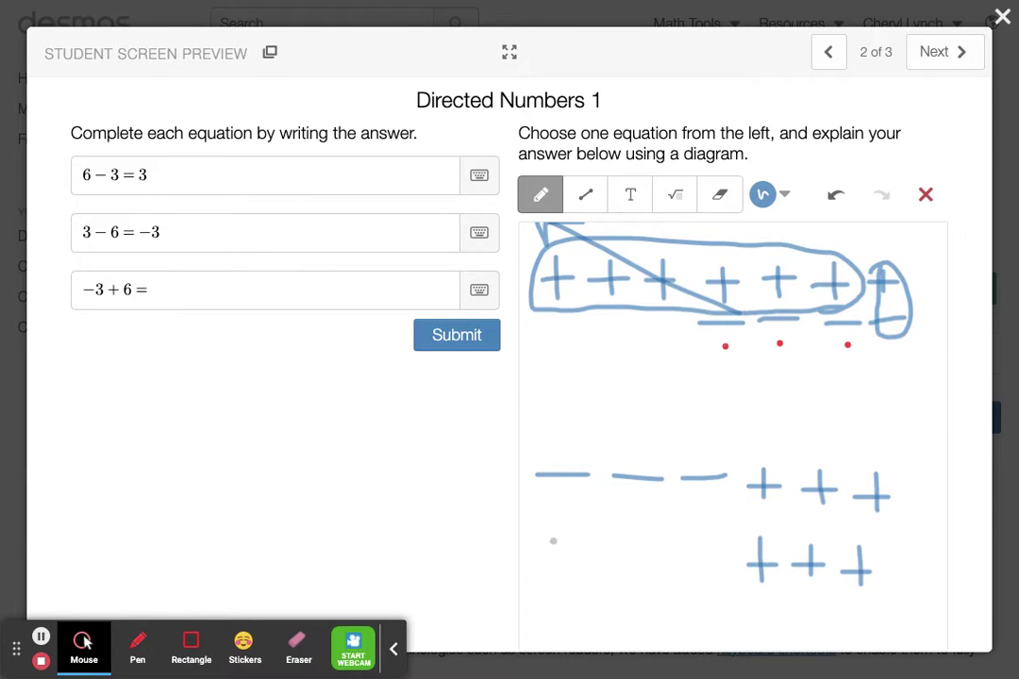
Loop each minus sign together with one upper-row plus sign, and mark the three unpaired plus signs with red dots.
{"action": "mouse_move", "coordinate": [678, 472]}
{"action": "left_mouse_down"}
{"action": "mouse_move", "coordinate": [735, 448]}
{"action": "mouse_move", "coordinate": [779, 484]}
{"action": "mouse_move", "coordinate": [705, 505]}
{"action": "mouse_move", "coordinate": [681, 475]}
{"action": "left_mouse_up"}
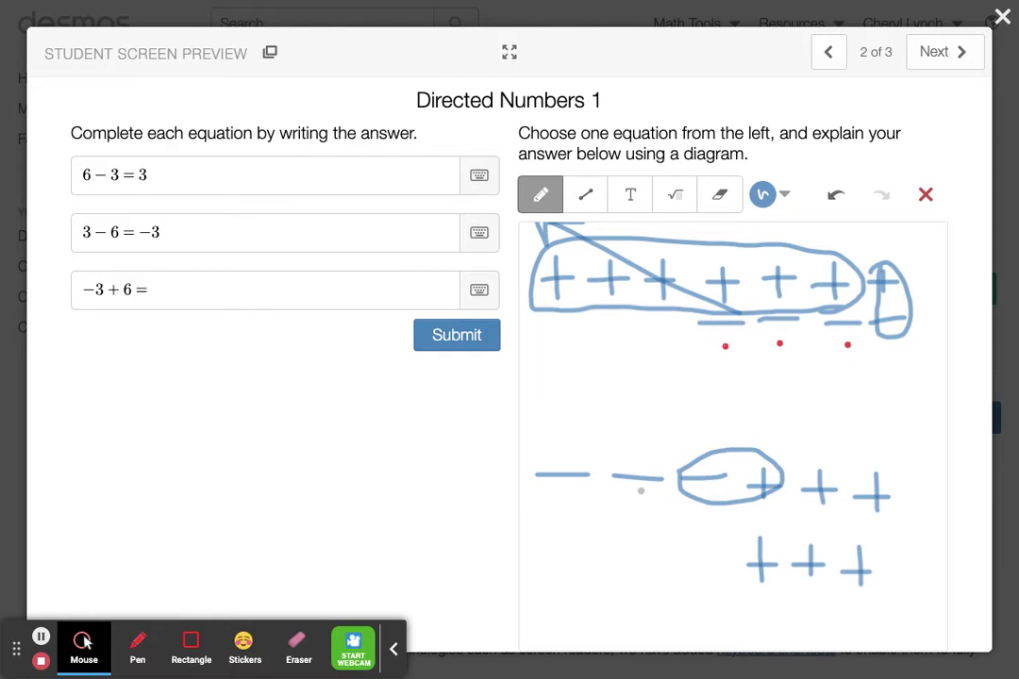
{"action": "mouse_move", "coordinate": [619, 500]}
{"action": "left_mouse_down"}
{"action": "mouse_move", "coordinate": [596, 486]}
{"action": "mouse_move", "coordinate": [677, 419]}
{"action": "mouse_move", "coordinate": [841, 430]}
{"action": "mouse_move", "coordinate": [846, 520]}
{"action": "mouse_move", "coordinate": [748, 439]}
{"action": "mouse_move", "coordinate": [677, 448]}
{"action": "mouse_move", "coordinate": [658, 497]}
{"action": "mouse_move", "coordinate": [546, 504]}
{"action": "mouse_move", "coordinate": [543, 427]}
{"action": "mouse_move", "coordinate": [619, 392]}
{"action": "mouse_move", "coordinate": [796, 387]}
{"action": "mouse_move", "coordinate": [910, 453]}
{"action": "mouse_move", "coordinate": [863, 531]}
{"action": "mouse_move", "coordinate": [844, 416]}
{"action": "mouse_move", "coordinate": [739, 410]}
{"action": "mouse_move", "coordinate": [624, 421]}
{"action": "mouse_move", "coordinate": [597, 470]}
{"action": "mouse_move", "coordinate": [546, 506]}
{"action": "left_mouse_up"}
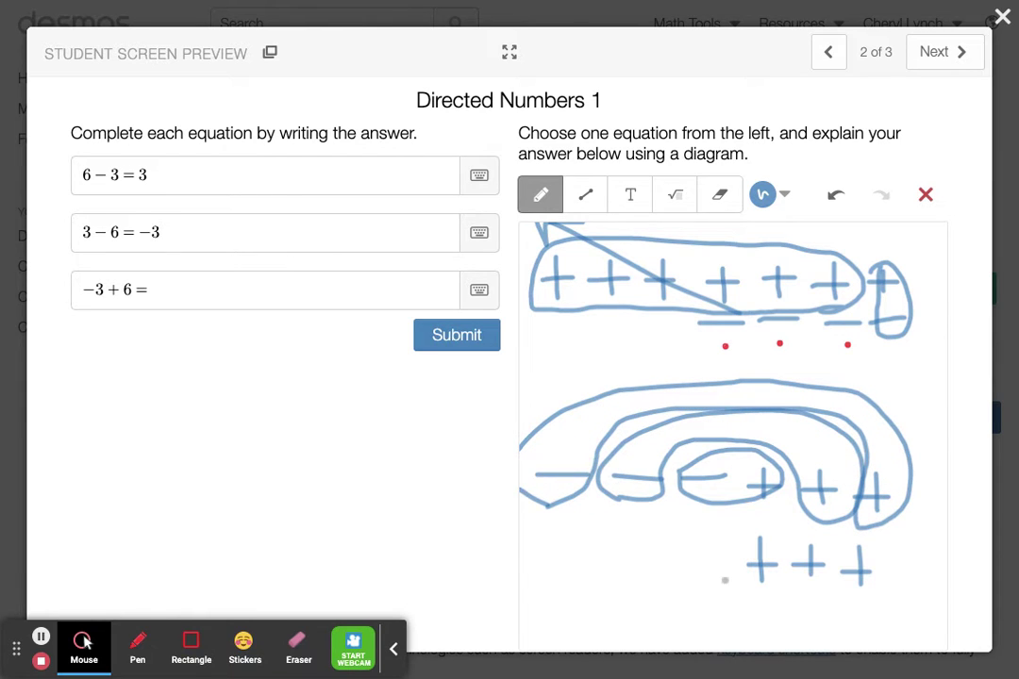
{"action": "left_click", "coordinate": [137, 647]}
{"action": "left_click", "coordinate": [762, 599]}
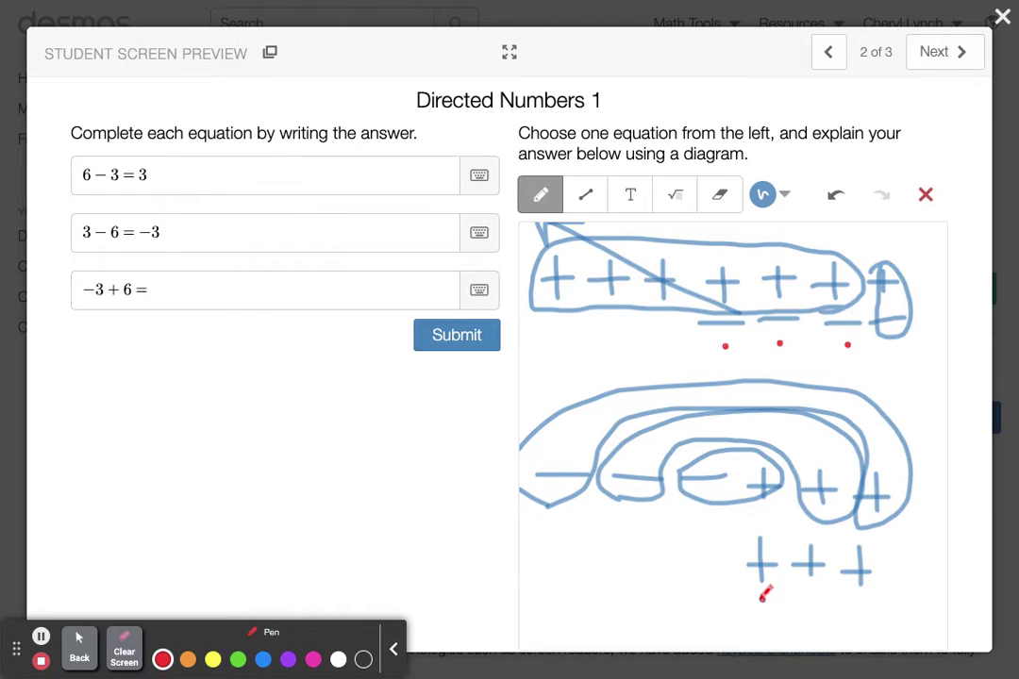
{"action": "left_click", "coordinate": [808, 590]}
{"action": "left_click", "coordinate": [861, 593]}
{"action": "left_click", "coordinate": [76, 656]}
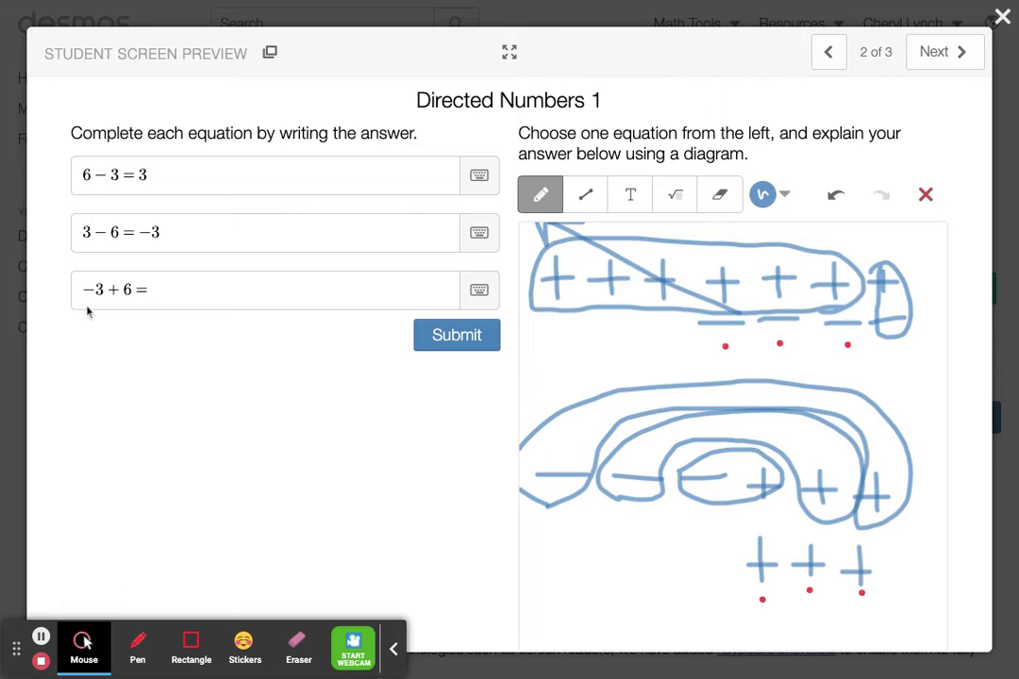
Answer the equation −3 + 6 with 3 and submit the responses.
{"action": "left_click", "coordinate": [155, 292]}
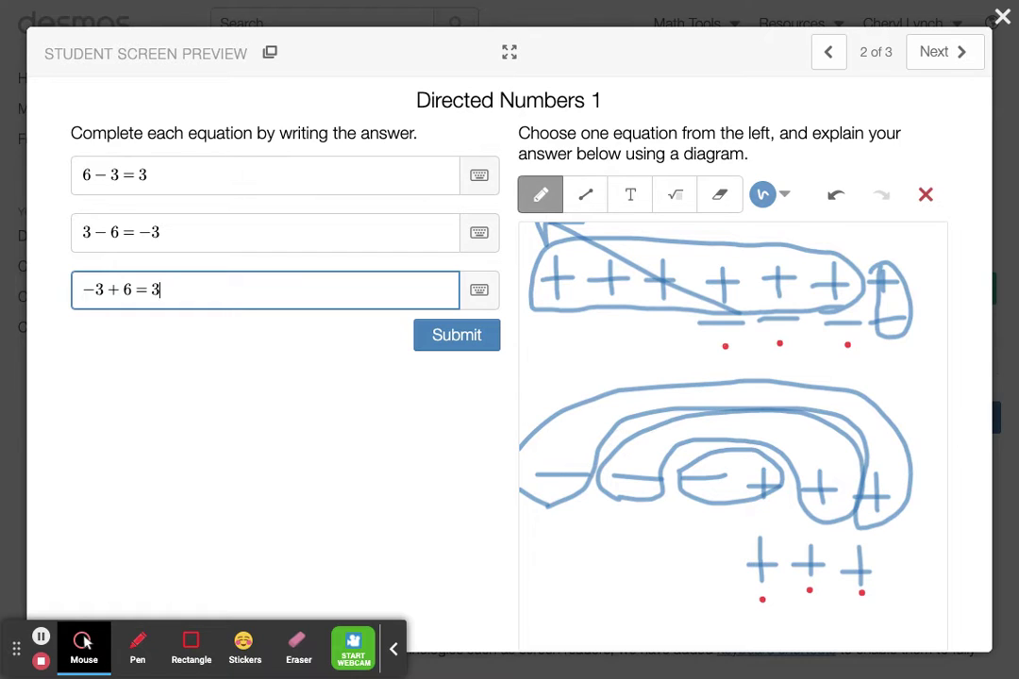
{"action": "left_click", "coordinate": [437, 340]}
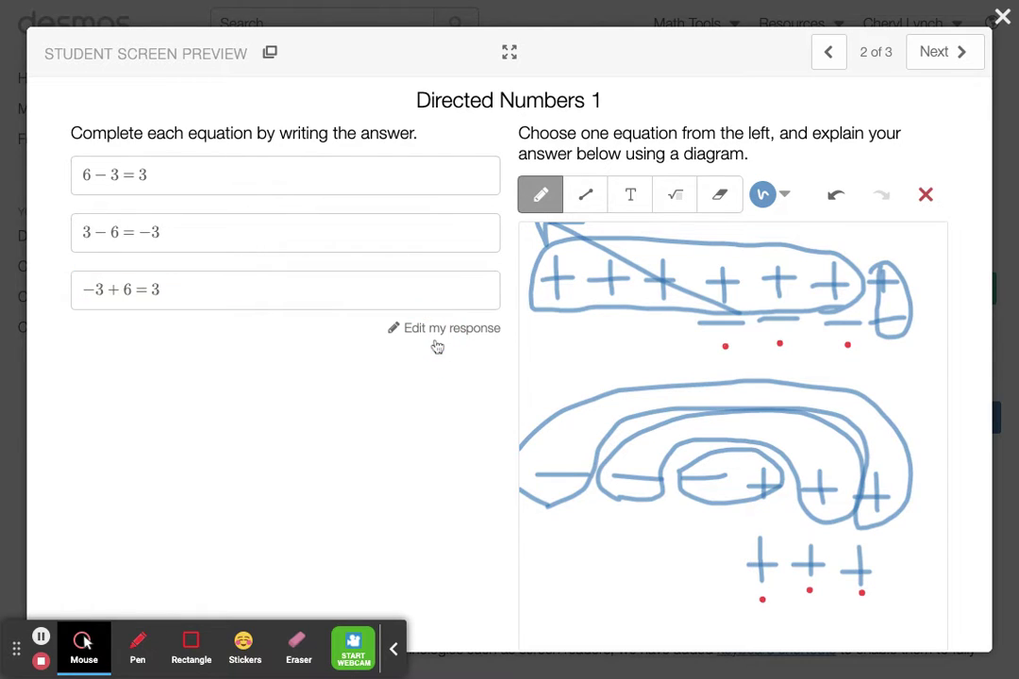
Go to the Directed Numbers 2 screen and underline "one equation" in the diagram instructions in red.
{"action": "left_click", "coordinate": [932, 53]}
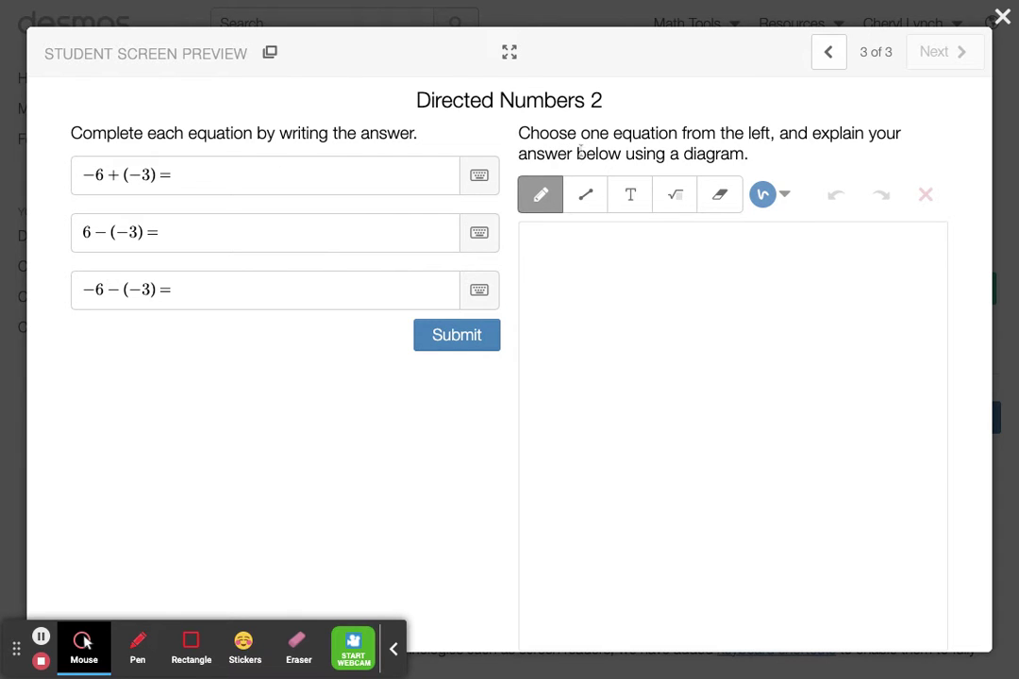
{"action": "left_click", "coordinate": [139, 652]}
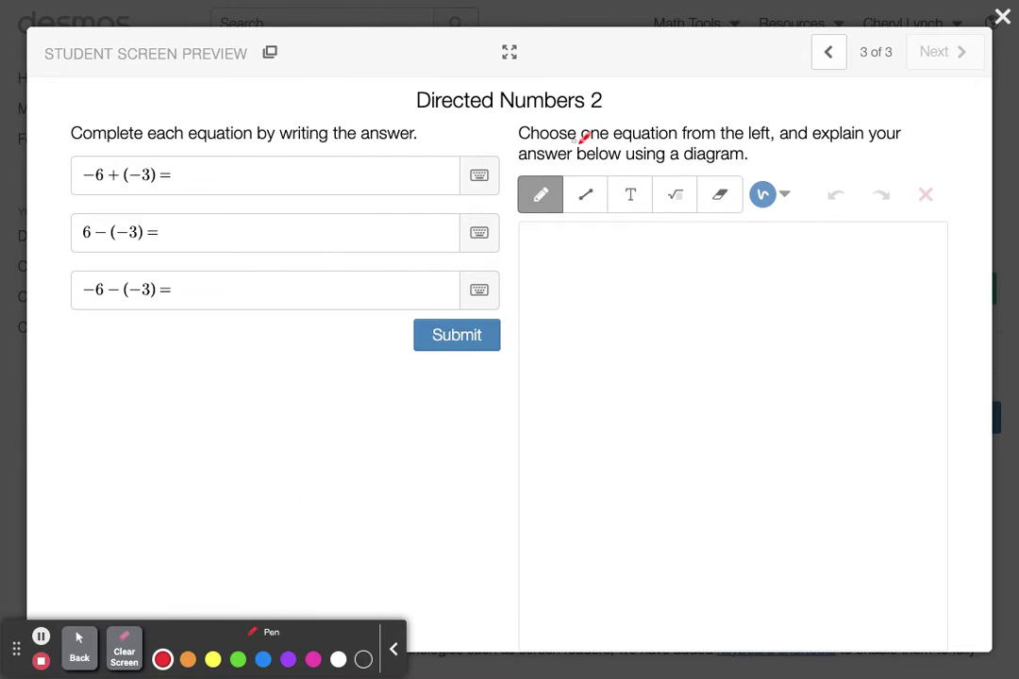
{"action": "left_click_drag", "start_coordinate": [586, 147], "coordinate": [678, 139]}
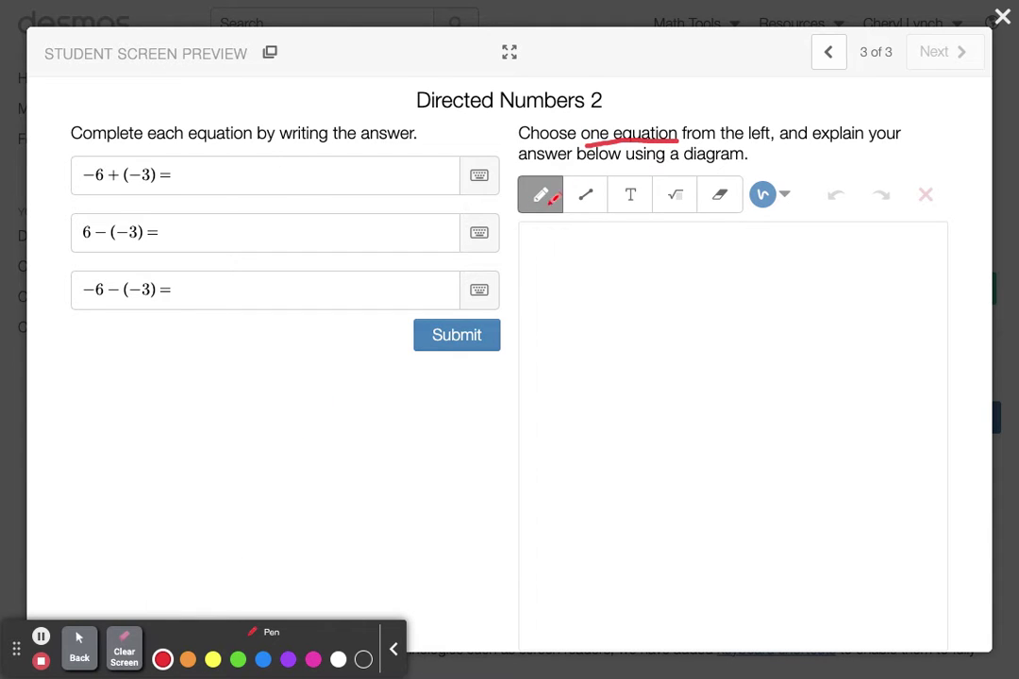
{"action": "left_click", "coordinate": [80, 659]}
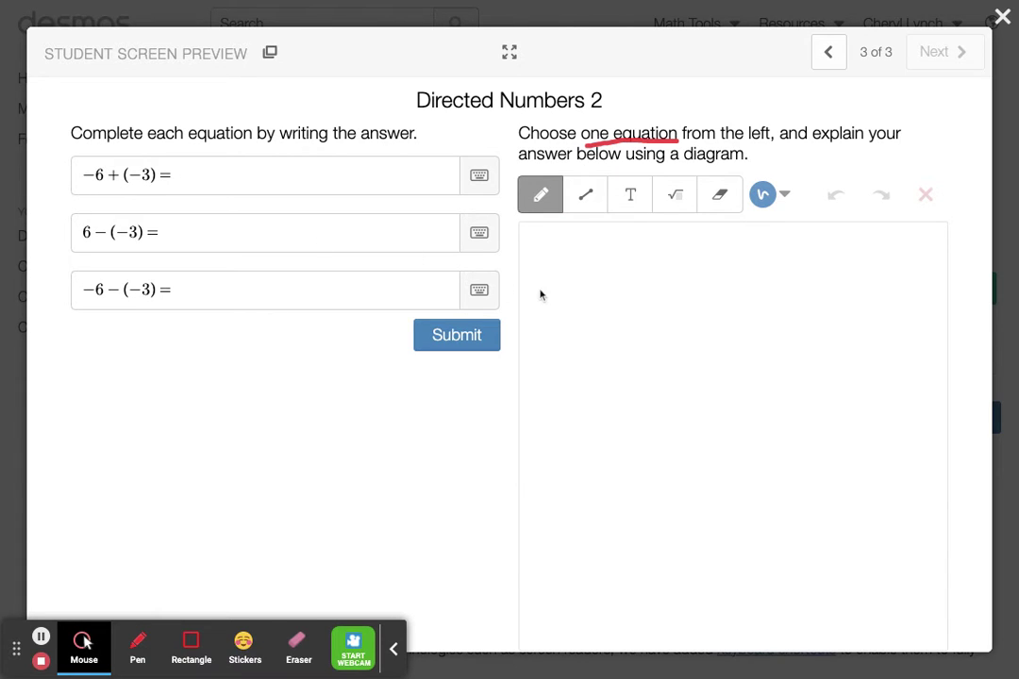
Sketch a circled 1 with six minus signs and three more in a row beneath, and answer −6 + (−3) with −9.
{"action": "mouse_move", "coordinate": [539, 248]}
{"action": "left_mouse_down"}
{"action": "mouse_move", "coordinate": [542, 268]}
{"action": "mouse_move", "coordinate": [546, 236]}
{"action": "mouse_move", "coordinate": [550, 271]}
{"action": "mouse_move", "coordinate": [591, 259]}
{"action": "mouse_move", "coordinate": [891, 265]}
{"action": "left_mouse_up"}
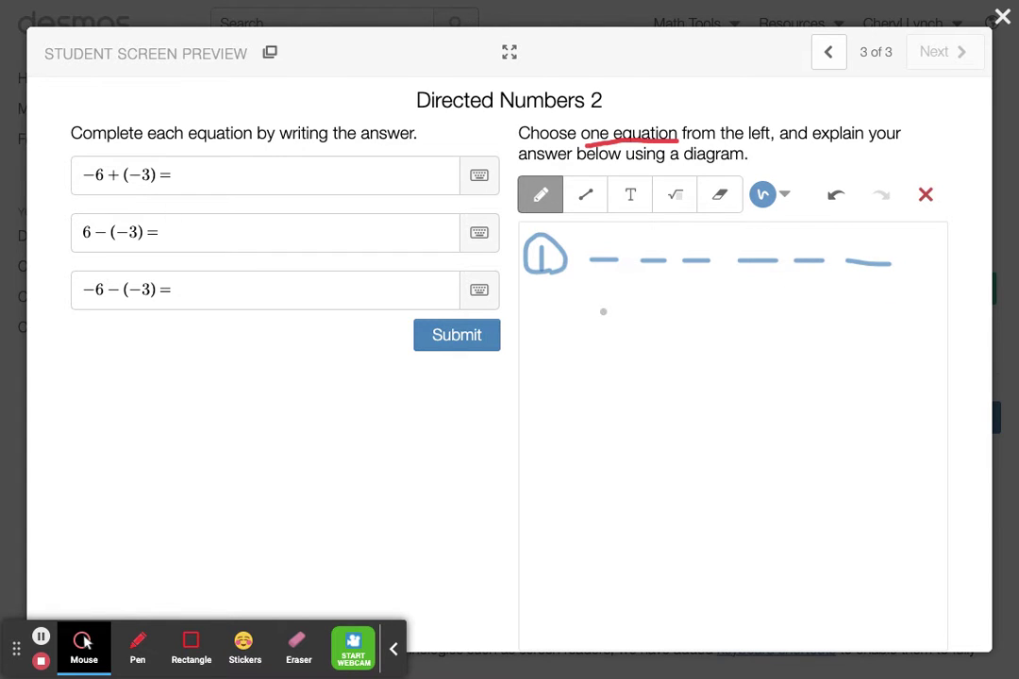
{"action": "left_click_drag", "start_coordinate": [594, 295], "coordinate": [733, 297]}
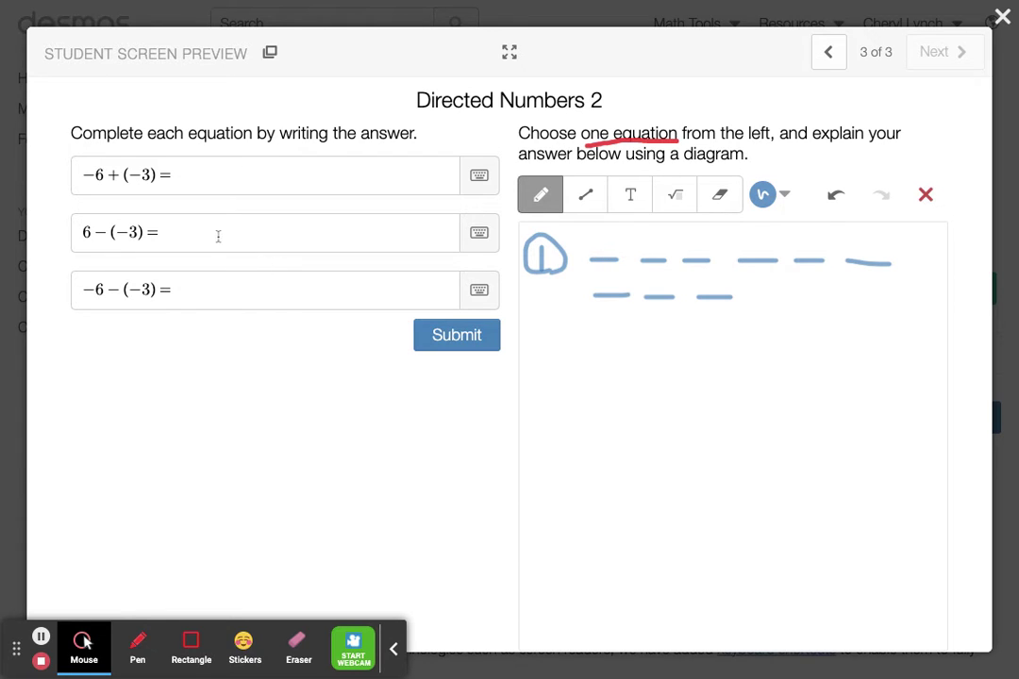
{"action": "left_click", "coordinate": [208, 173]}
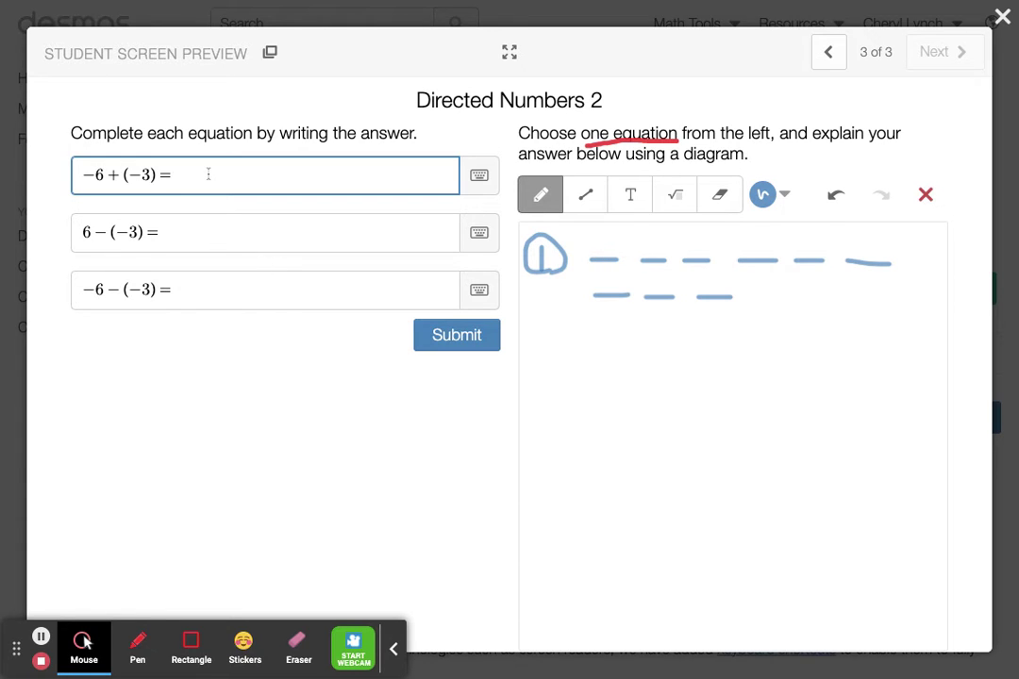
{"action": "type", "text": "-9"}
Sketch a circled 2 followed by a row of six plus signs below the first diagram.
{"action": "left_click", "coordinate": [547, 200]}
{"action": "mouse_move", "coordinate": [544, 368]}
{"action": "left_mouse_down"}
{"action": "mouse_move", "coordinate": [534, 360]}
{"action": "mouse_move", "coordinate": [541, 401]}
{"action": "mouse_move", "coordinate": [565, 391]}
{"action": "mouse_move", "coordinate": [598, 405]}
{"action": "mouse_move", "coordinate": [615, 389]}
{"action": "mouse_move", "coordinate": [640, 410]}
{"action": "mouse_move", "coordinate": [652, 390]}
{"action": "mouse_move", "coordinate": [684, 399]}
{"action": "mouse_move", "coordinate": [665, 382]}
{"action": "left_mouse_up"}
{"action": "mouse_move", "coordinate": [735, 373]}
{"action": "left_mouse_down"}
{"action": "mouse_move", "coordinate": [735, 393]}
{"action": "mouse_move", "coordinate": [748, 384]}
{"action": "mouse_move", "coordinate": [780, 405]}
{"action": "mouse_move", "coordinate": [794, 395]}
{"action": "mouse_move", "coordinate": [828, 407]}
{"action": "mouse_move", "coordinate": [843, 396]}
{"action": "left_mouse_up"}
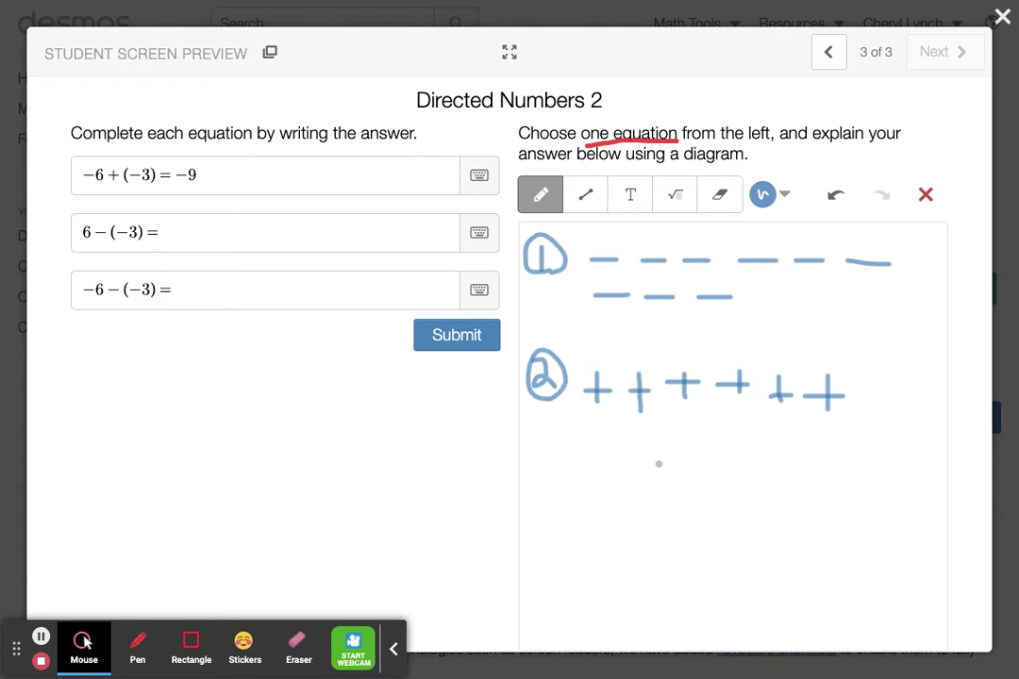
Add three plus-over-minus pairs under the six plus signs, and loop their minus signs with an arrow taking them away.
{"action": "mouse_move", "coordinate": [592, 452]}
{"action": "left_mouse_down"}
{"action": "mouse_move", "coordinate": [592, 472]}
{"action": "mouse_move", "coordinate": [611, 461]}
{"action": "mouse_move", "coordinate": [577, 489]}
{"action": "left_mouse_up"}
{"action": "mouse_move", "coordinate": [653, 454]}
{"action": "left_mouse_down"}
{"action": "mouse_move", "coordinate": [653, 475]}
{"action": "mouse_move", "coordinate": [668, 464]}
{"action": "mouse_move", "coordinate": [670, 495]}
{"action": "left_mouse_up"}
{"action": "mouse_move", "coordinate": [714, 456]}
{"action": "left_mouse_down"}
{"action": "mouse_move", "coordinate": [713, 480]}
{"action": "mouse_move", "coordinate": [728, 467]}
{"action": "mouse_move", "coordinate": [696, 505]}
{"action": "left_mouse_up"}
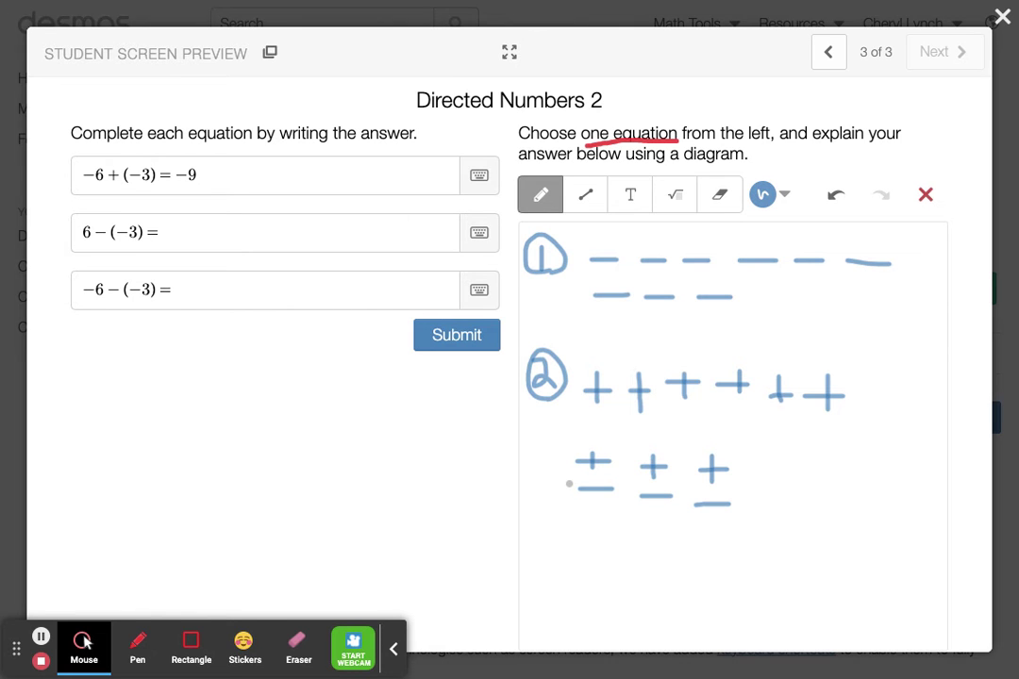
{"action": "mouse_move", "coordinate": [569, 484]}
{"action": "left_mouse_down"}
{"action": "mouse_move", "coordinate": [659, 480]}
{"action": "mouse_move", "coordinate": [746, 496]}
{"action": "mouse_move", "coordinate": [672, 540]}
{"action": "mouse_move", "coordinate": [565, 485]}
{"action": "mouse_move", "coordinate": [633, 500]}
{"action": "mouse_move", "coordinate": [704, 557]}
{"action": "left_mouse_up"}
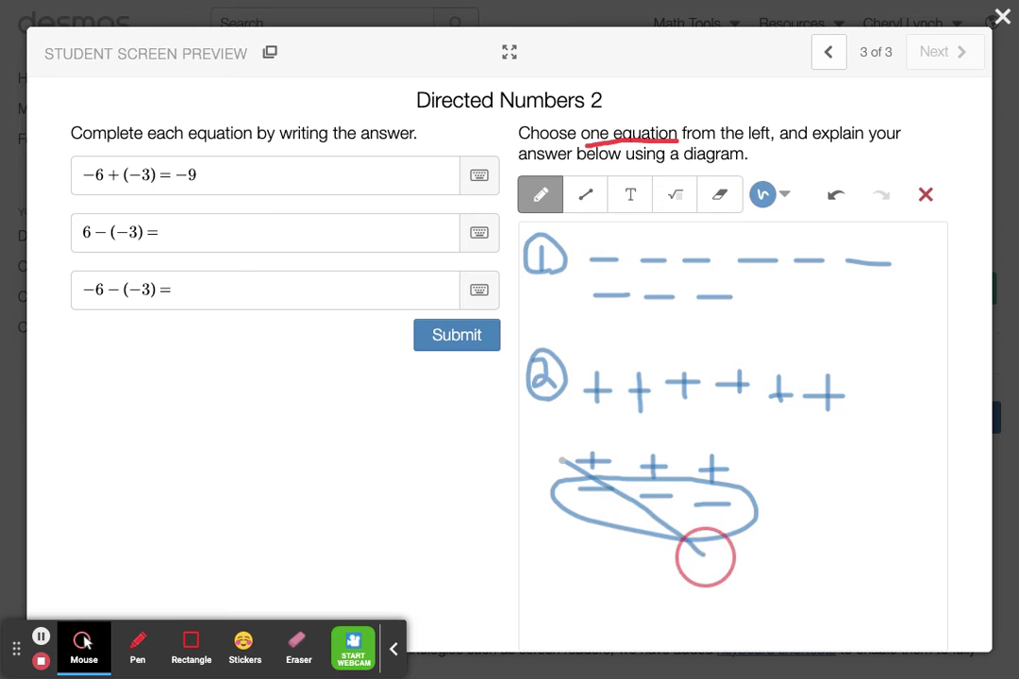
{"action": "mouse_move", "coordinate": [553, 455]}
{"action": "left_mouse_down"}
{"action": "mouse_move", "coordinate": [523, 448]}
{"action": "mouse_move", "coordinate": [524, 438]}
{"action": "mouse_move", "coordinate": [549, 434]}
{"action": "left_mouse_up"}
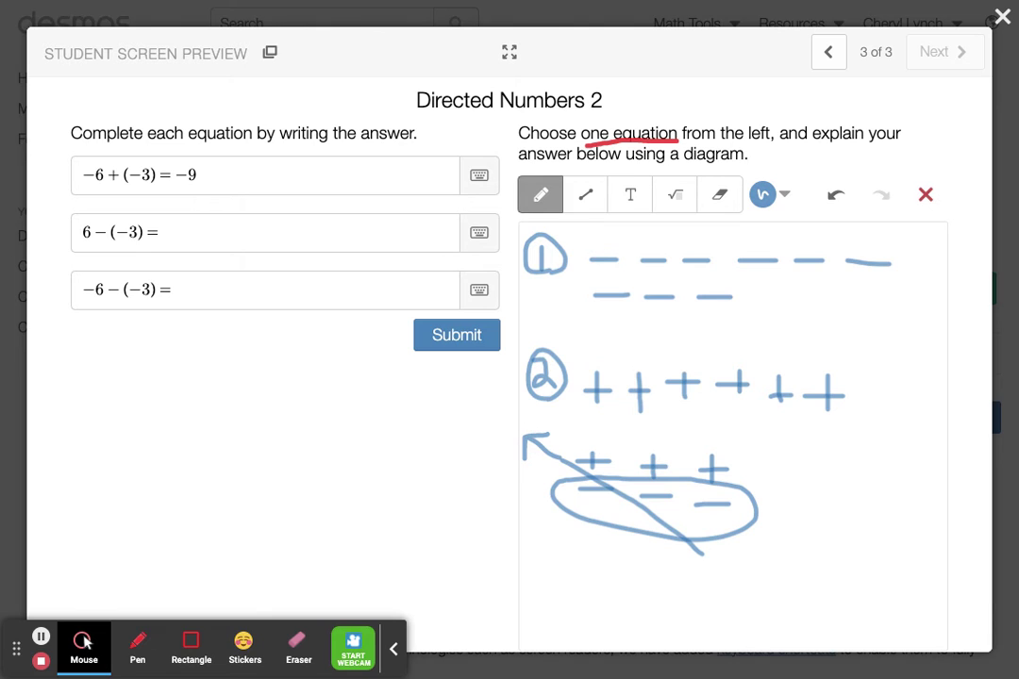
Mark each of the nine plus signs in the second diagram with a red dot.
{"action": "left_click", "coordinate": [137, 646]}
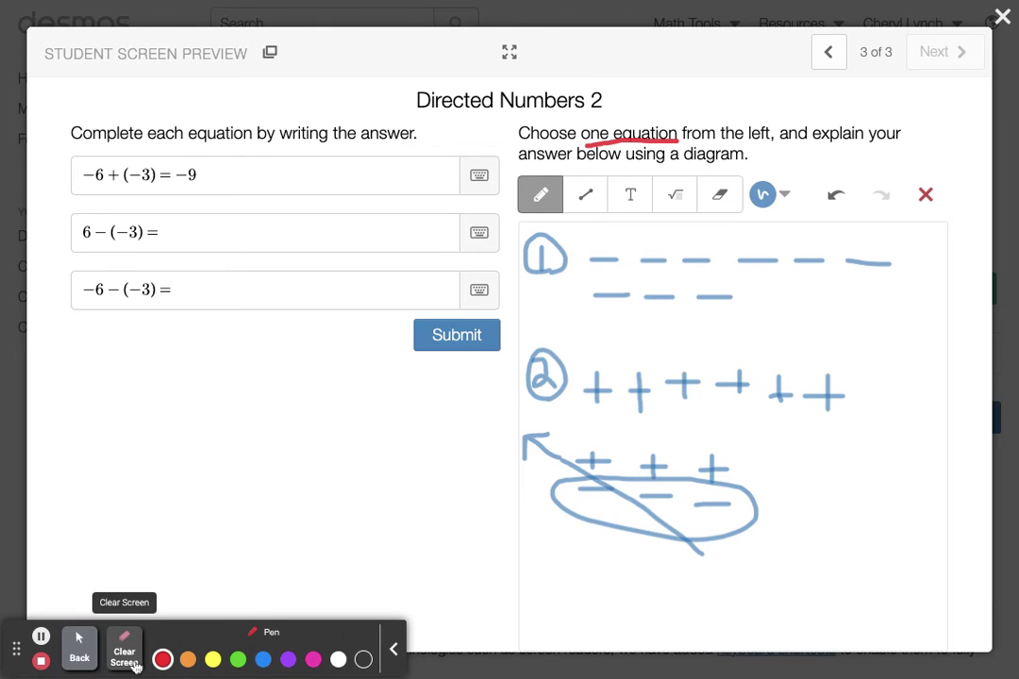
{"action": "left_click", "coordinate": [597, 408]}
{"action": "left_click", "coordinate": [644, 413]}
{"action": "left_click", "coordinate": [695, 400]}
{"action": "left_click", "coordinate": [746, 401]}
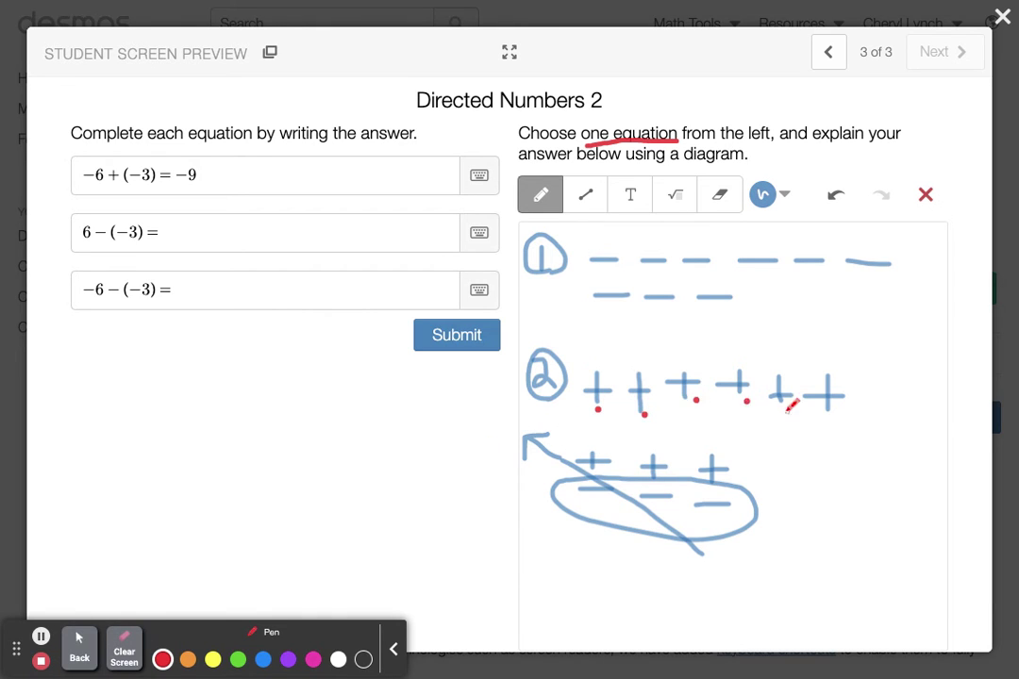
{"action": "left_click", "coordinate": [789, 412]}
{"action": "left_click", "coordinate": [838, 412]}
{"action": "left_click", "coordinate": [595, 455]}
{"action": "left_click", "coordinate": [658, 455]}
{"action": "left_click", "coordinate": [711, 452]}
{"action": "left_click", "coordinate": [79, 648]}
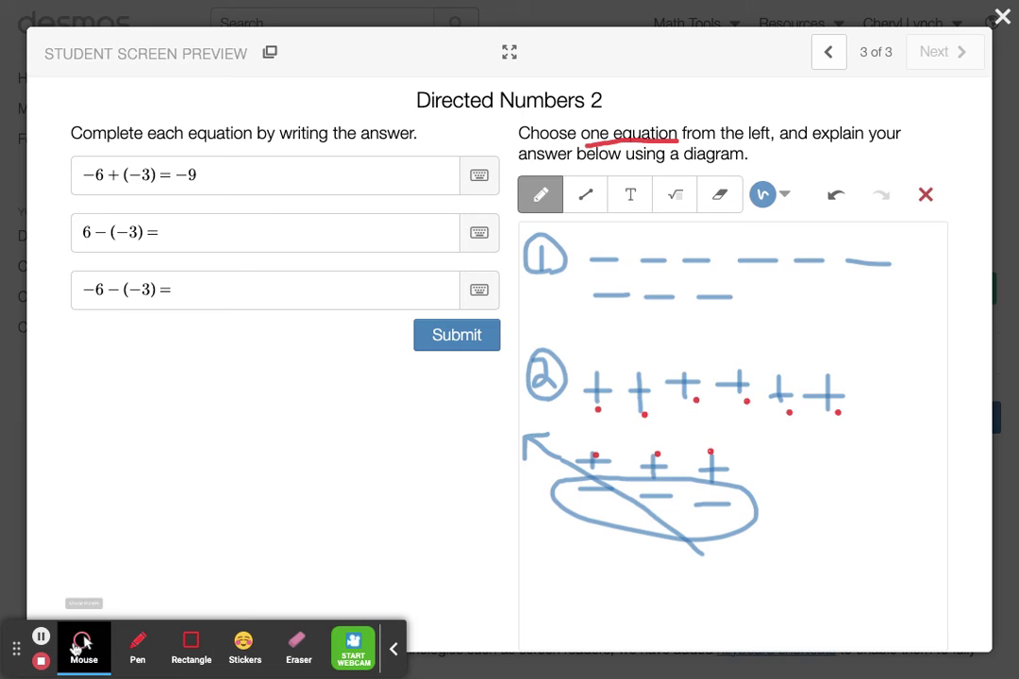
Answer the second equation, 6 − (−3), with 9.
{"action": "left_click", "coordinate": [173, 242]}
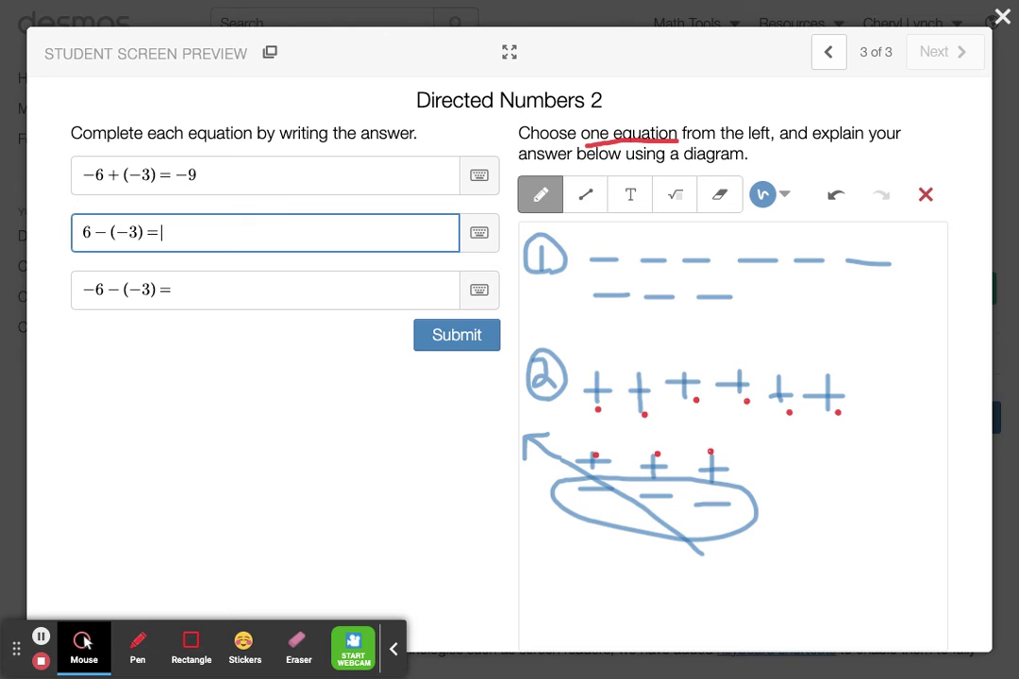
{"action": "type", "text": "9"}
{"action": "left_click", "coordinate": [143, 194]}
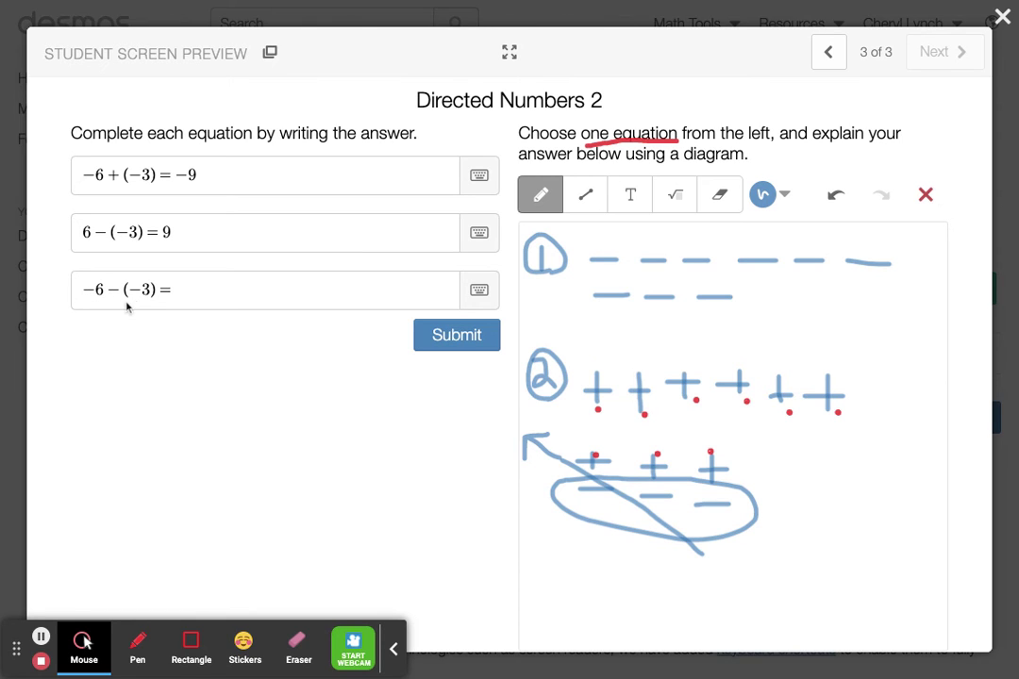
Sketch a circled 3 with a row of six minus signs, then loop the last three and strike an outward arrow through them.
{"action": "mouse_move", "coordinate": [541, 557]}
{"action": "left_mouse_down"}
{"action": "mouse_move", "coordinate": [544, 642]}
{"action": "mouse_move", "coordinate": [562, 591]}
{"action": "left_mouse_up"}
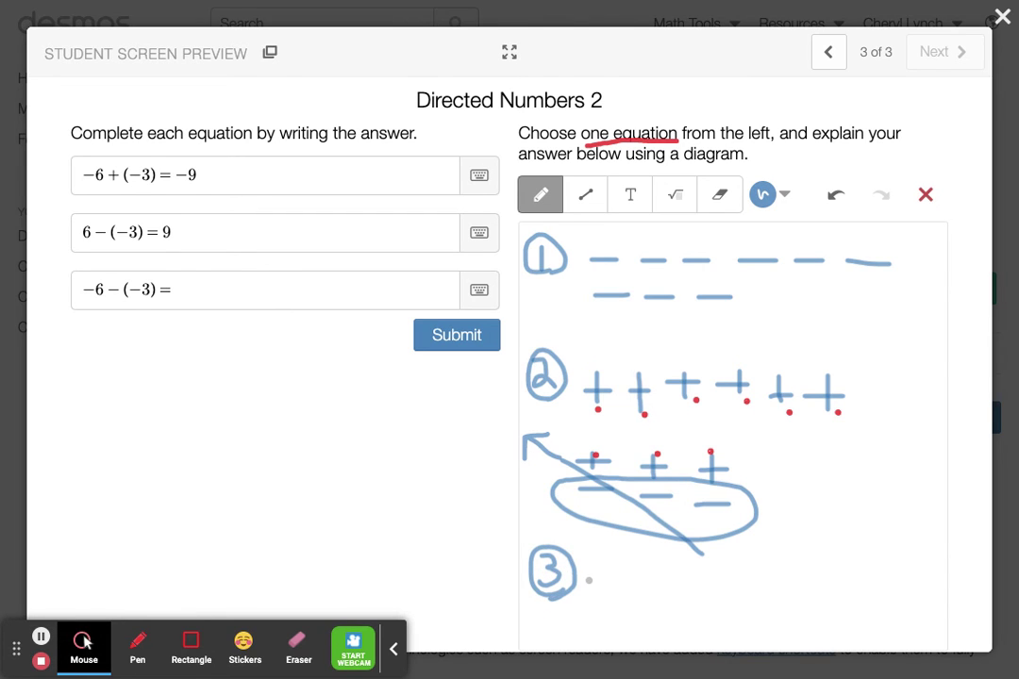
{"action": "left_click_drag", "start_coordinate": [589, 580], "coordinate": [948, 582]}
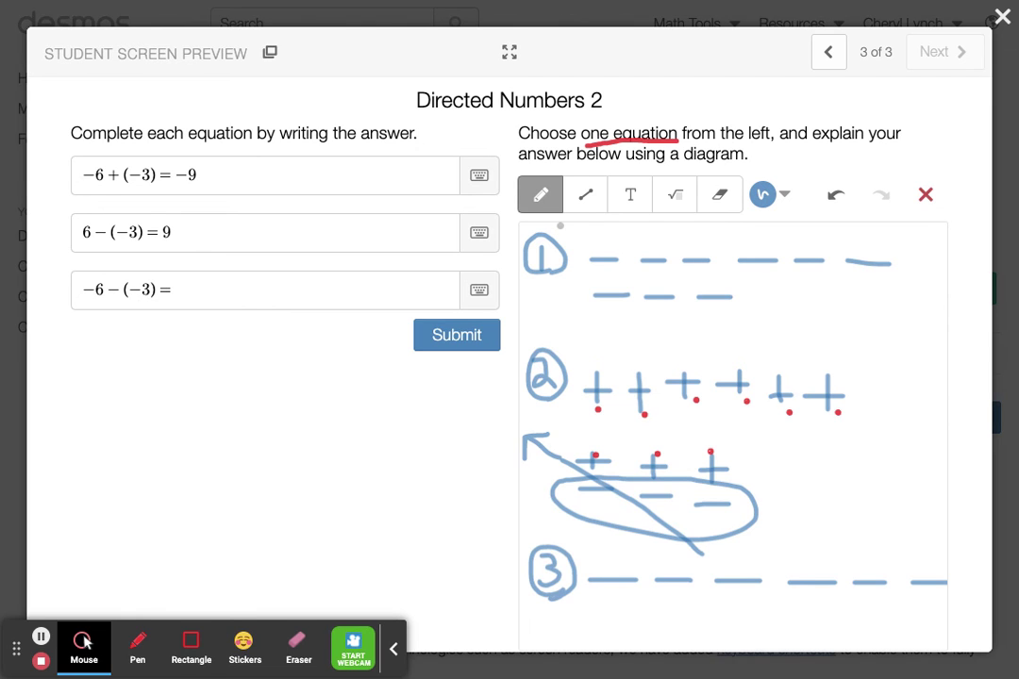
{"action": "mouse_move", "coordinate": [794, 609]}
{"action": "left_mouse_down"}
{"action": "mouse_move", "coordinate": [780, 592]}
{"action": "mouse_move", "coordinate": [894, 555]}
{"action": "mouse_move", "coordinate": [958, 587]}
{"action": "mouse_move", "coordinate": [839, 612]}
{"action": "mouse_move", "coordinate": [787, 605]}
{"action": "left_mouse_up"}
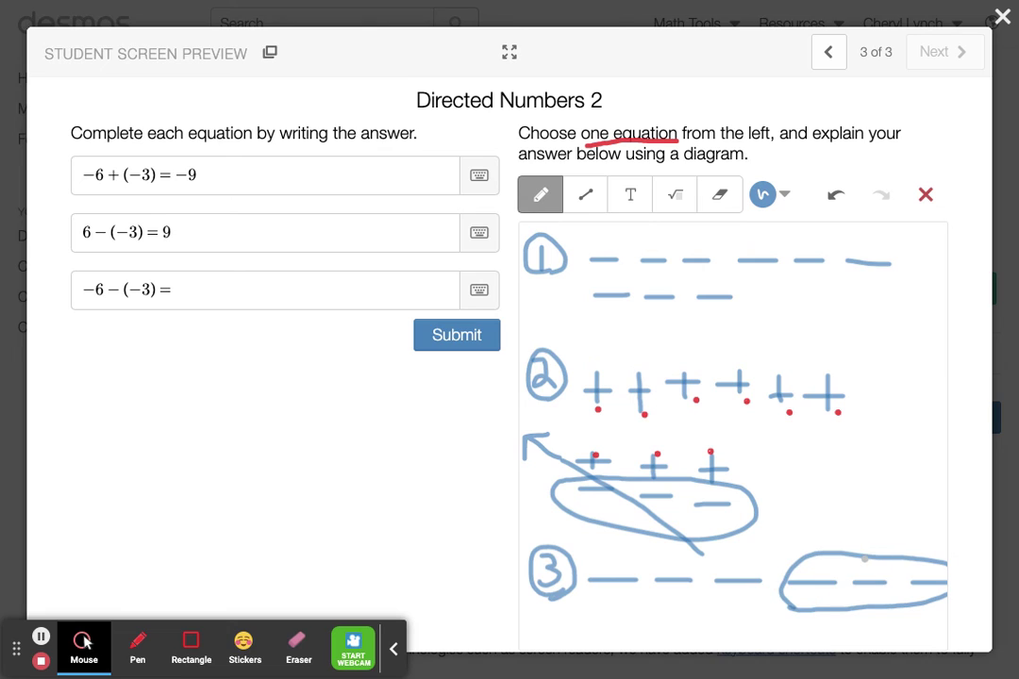
{"action": "mouse_move", "coordinate": [864, 558]}
{"action": "left_mouse_down"}
{"action": "mouse_move", "coordinate": [921, 488]}
{"action": "mouse_move", "coordinate": [891, 503]}
{"action": "mouse_move", "coordinate": [924, 525]}
{"action": "left_mouse_up"}
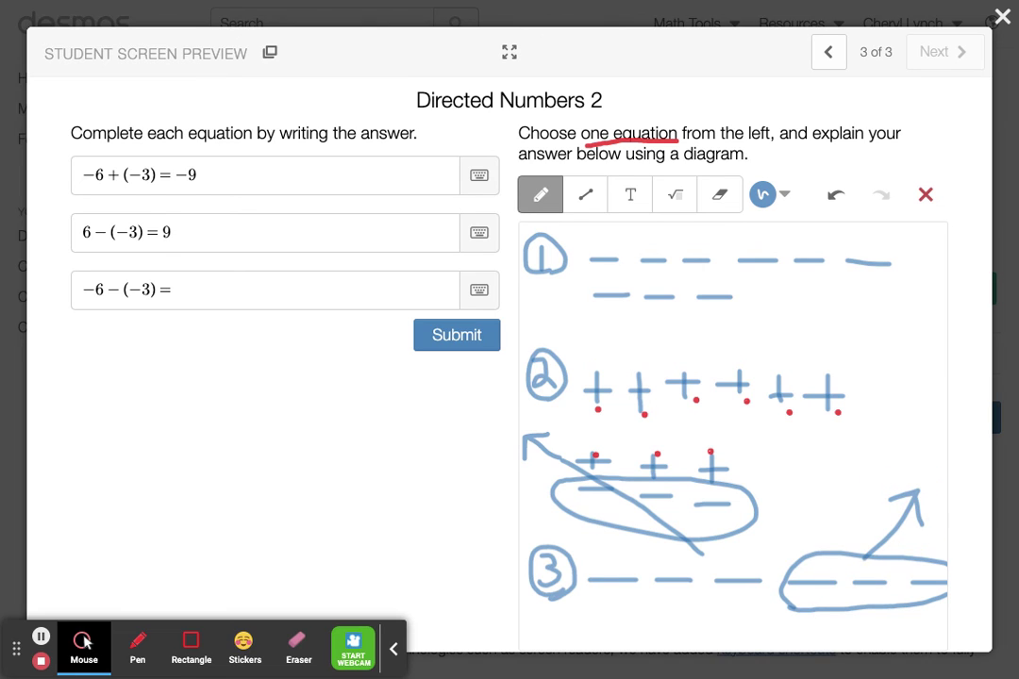
{"action": "left_click_drag", "start_coordinate": [867, 558], "coordinate": [797, 625]}
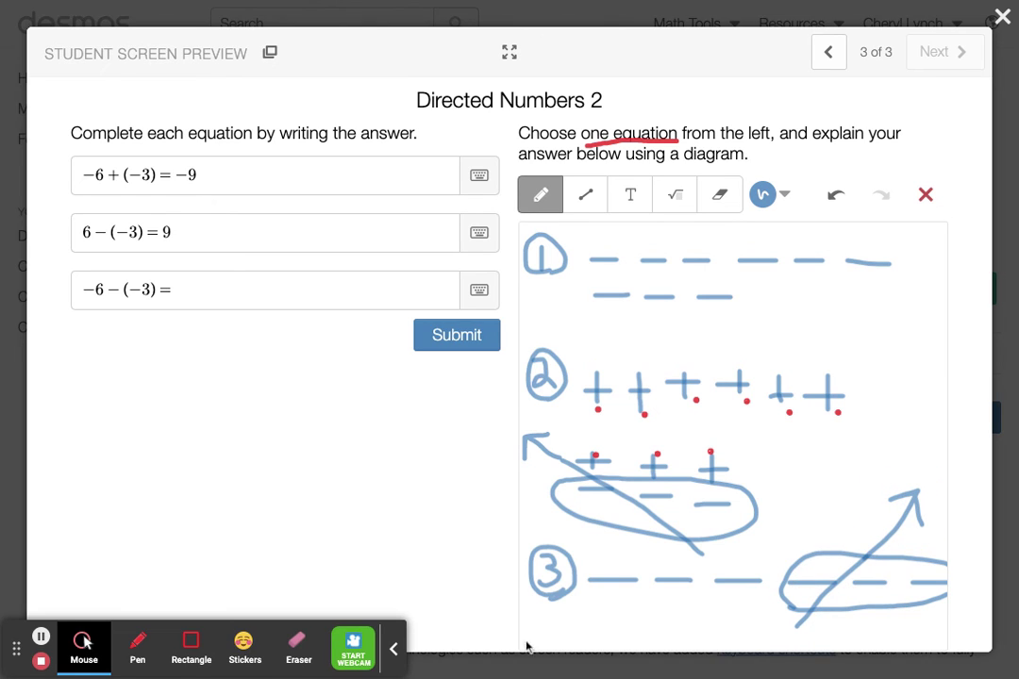
Mark each of the three unlooped minus signs in the third diagram with a red dot.
{"action": "left_click", "coordinate": [135, 660]}
{"action": "left_click", "coordinate": [611, 601]}
{"action": "left_click", "coordinate": [670, 599]}
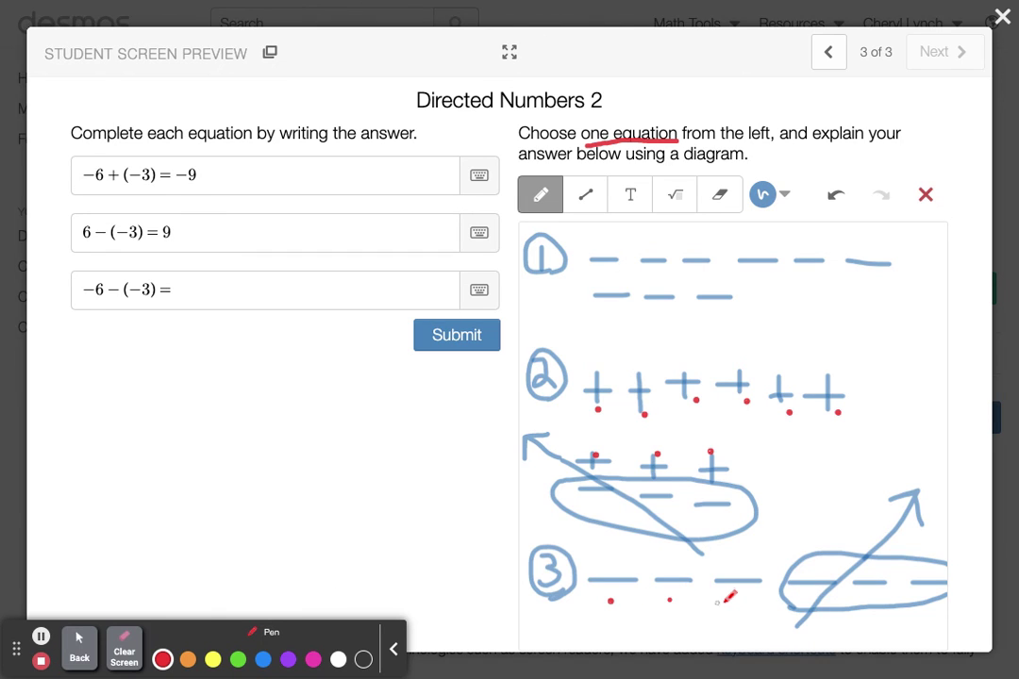
{"action": "left_click", "coordinate": [726, 601]}
{"action": "left_click", "coordinate": [79, 649]}
Answer the third equation, −6 − (−3), with −3 and submit the equation answers.
{"action": "left_click", "coordinate": [197, 284]}
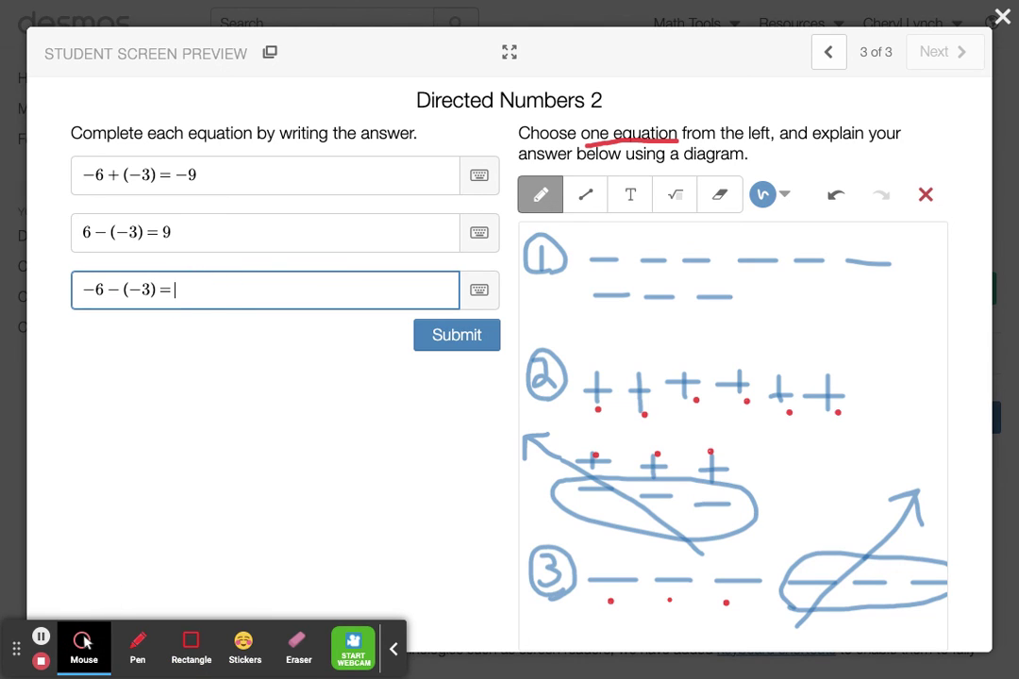
{"action": "type", "text": "-3"}
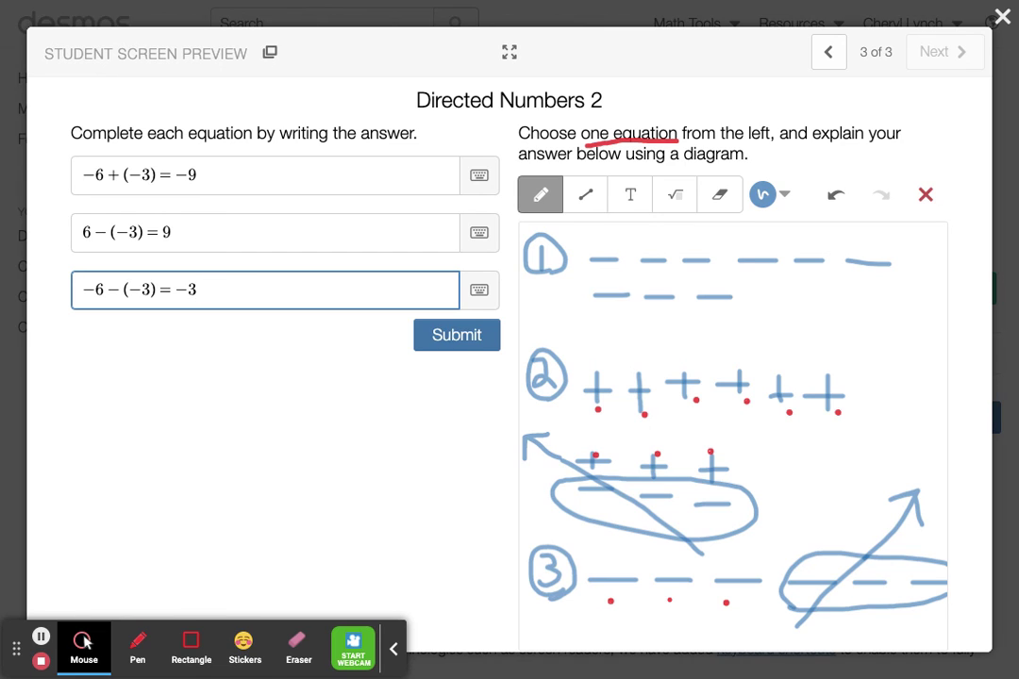
{"action": "left_click", "coordinate": [457, 335]}
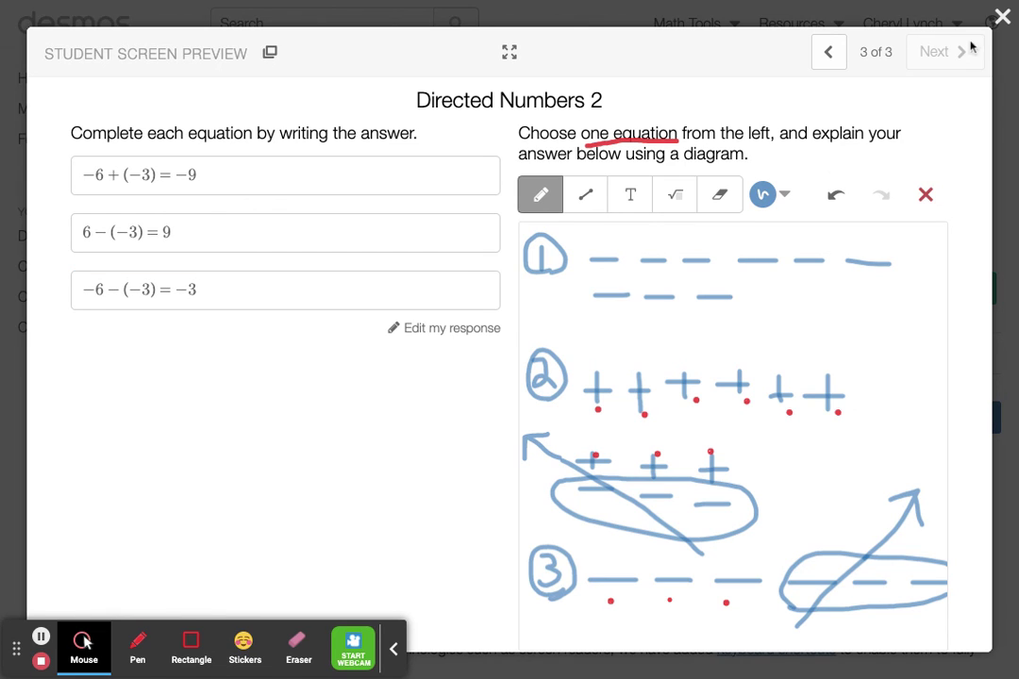